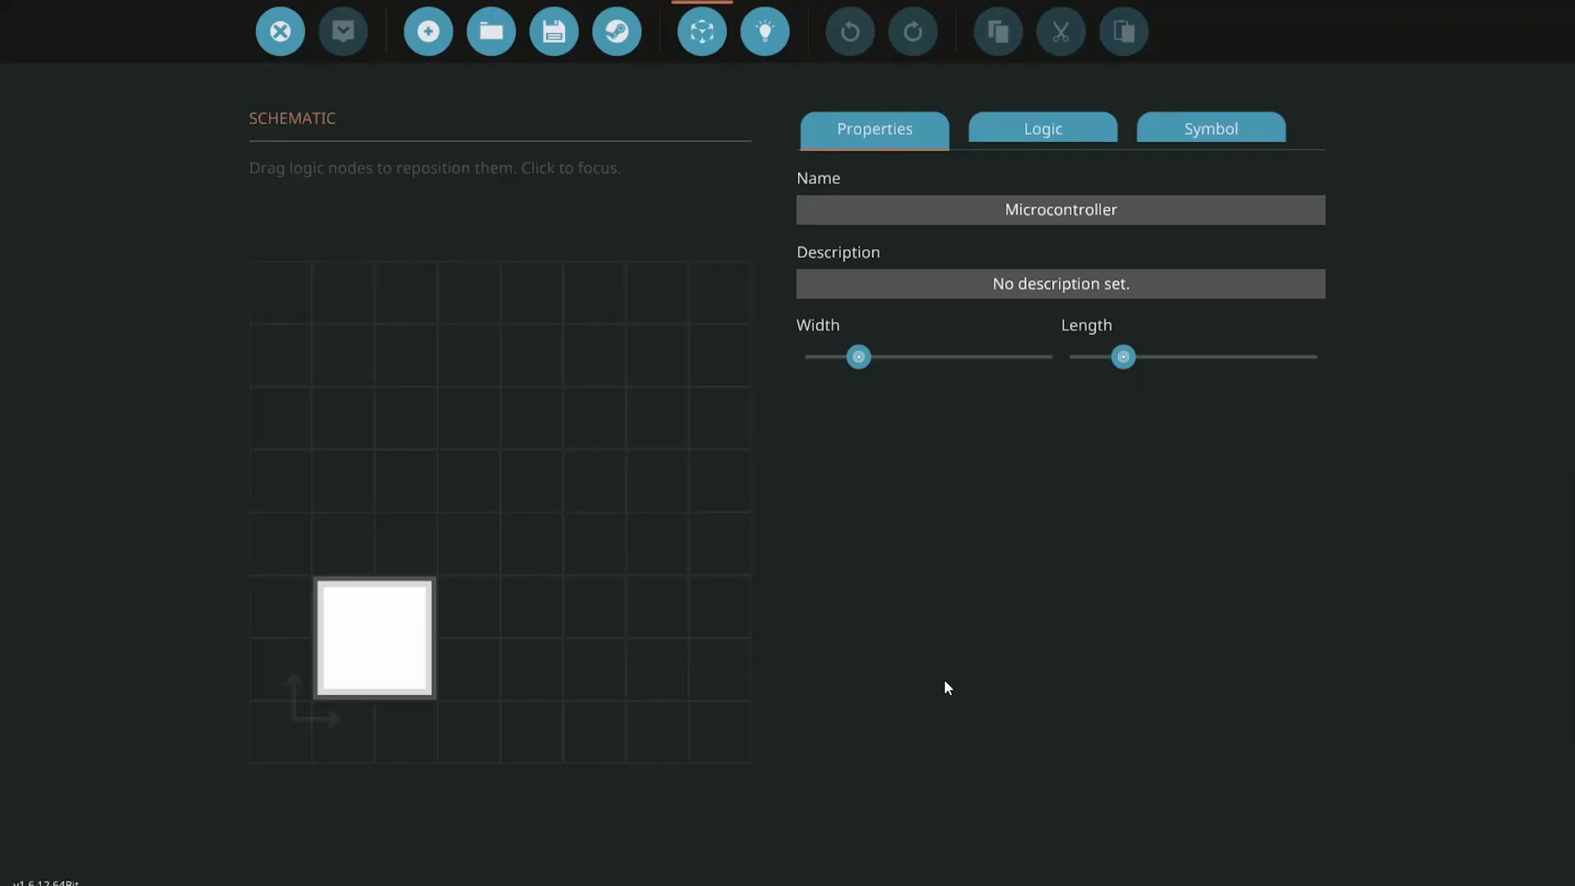
- Narrow the microcontroller to one grid cell wide and name it Bilge Pump
left_click_drag(859, 358, 820, 357)
left_click(1143, 218)
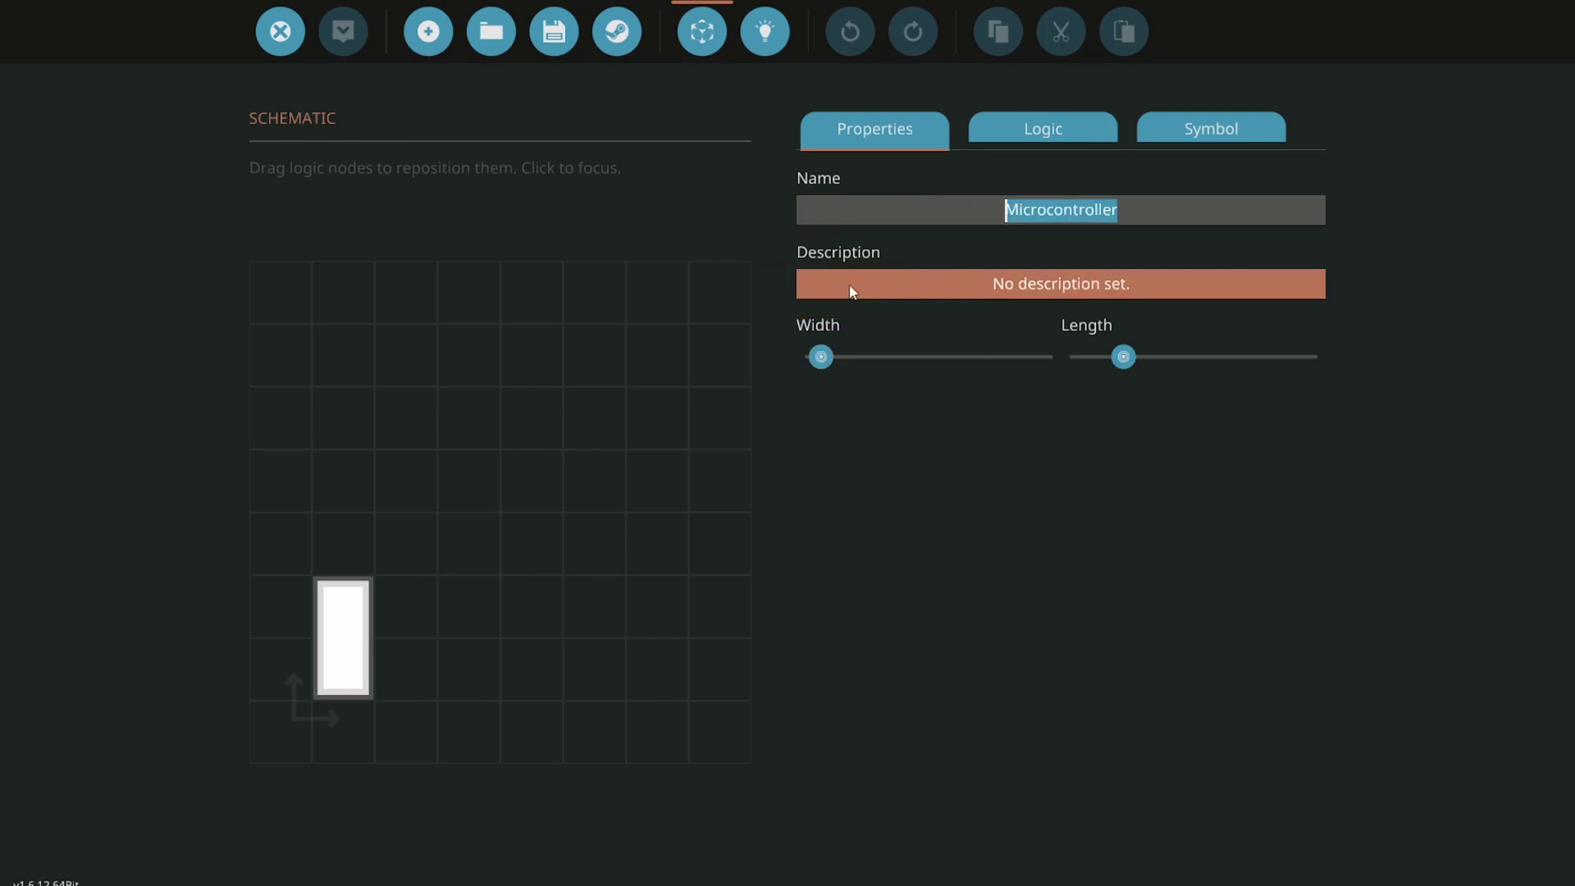
type("Bilge Pump")
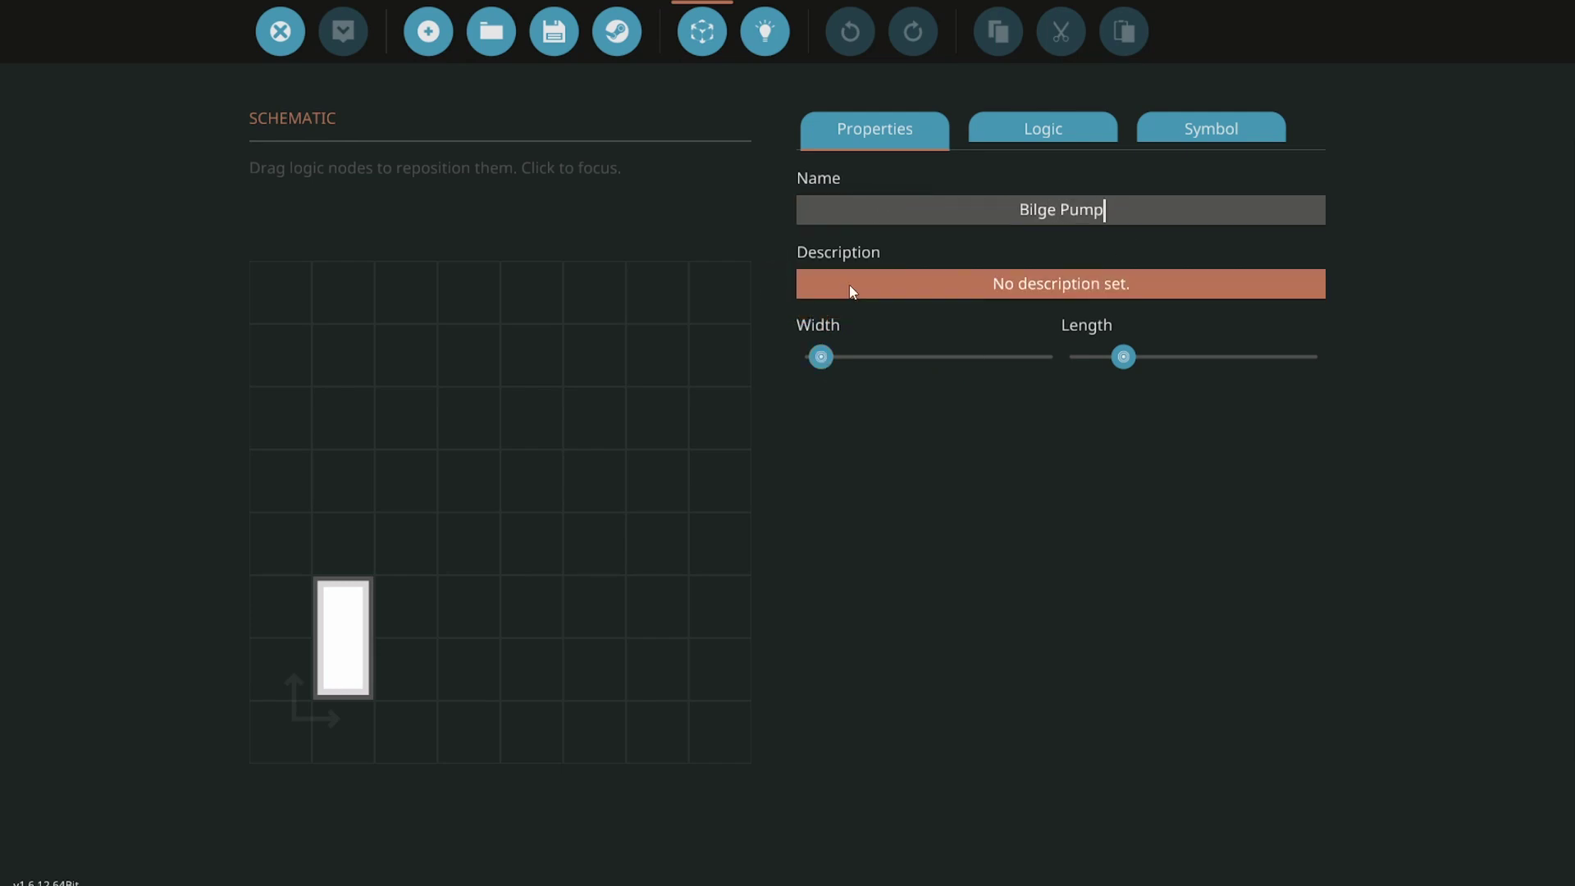
- Add a logic node named Pump to the microcontroller and make it an on/off output
left_click(1009, 144)
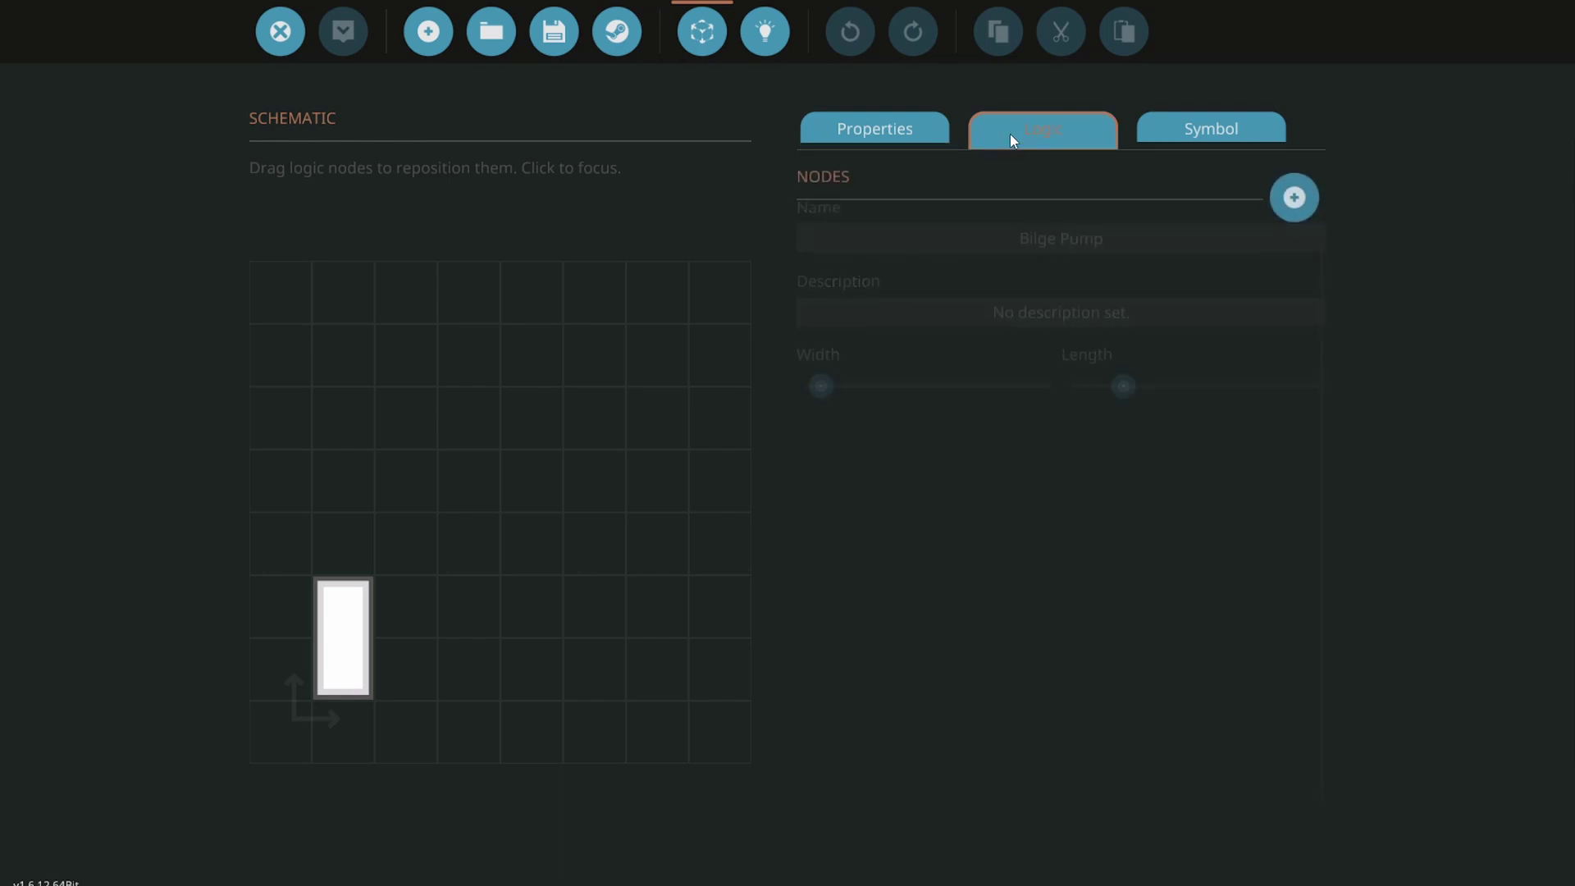
left_click(1297, 193)
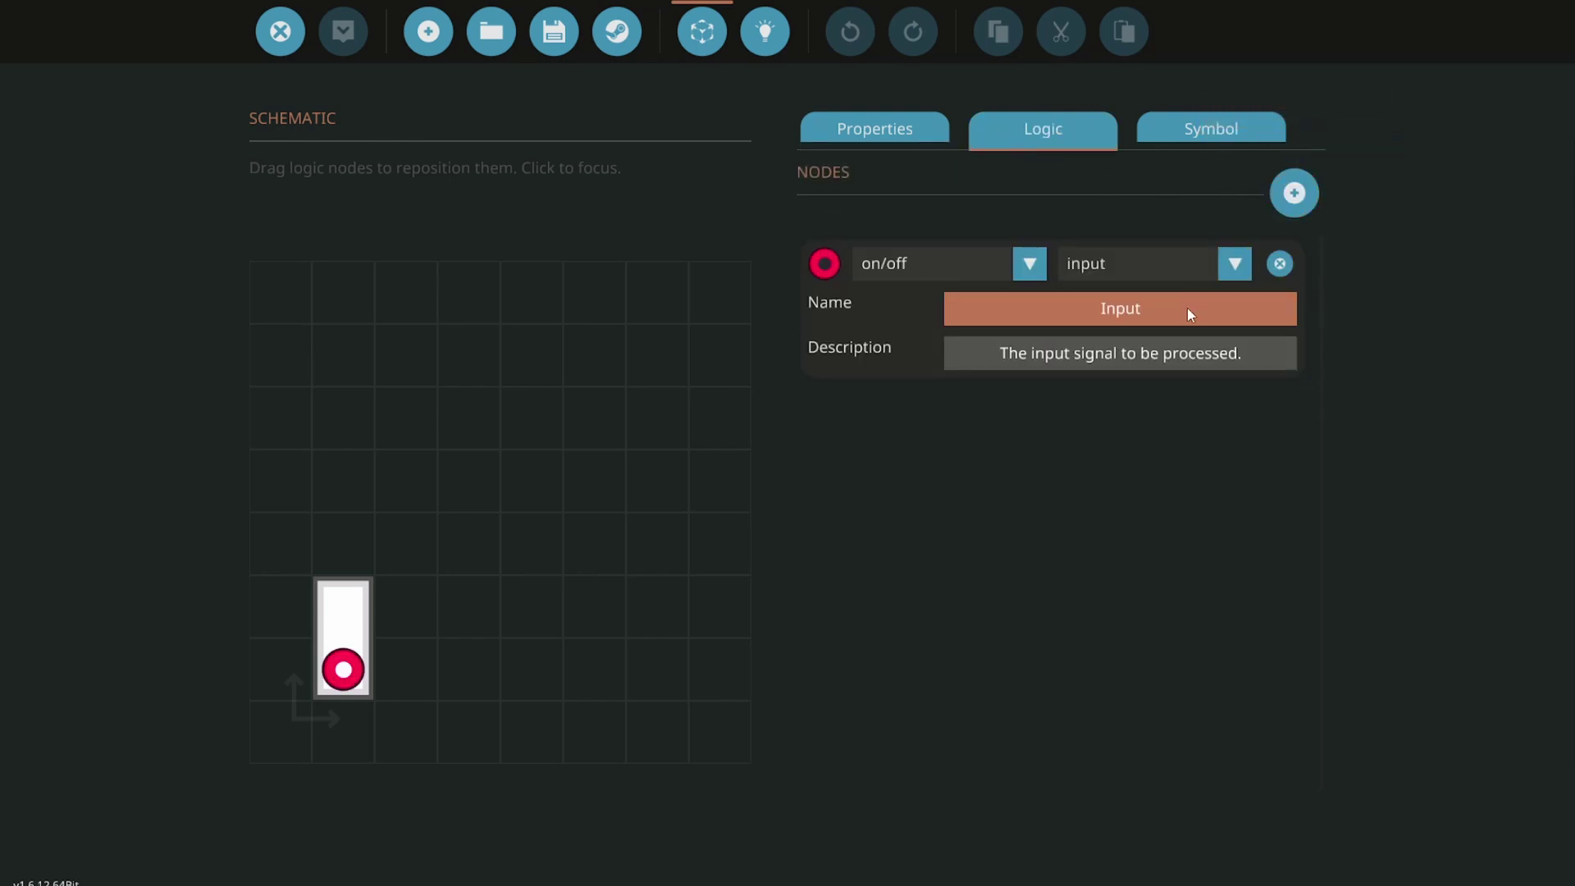
type("Pump")
left_click(1093, 273)
left_click(1111, 326)
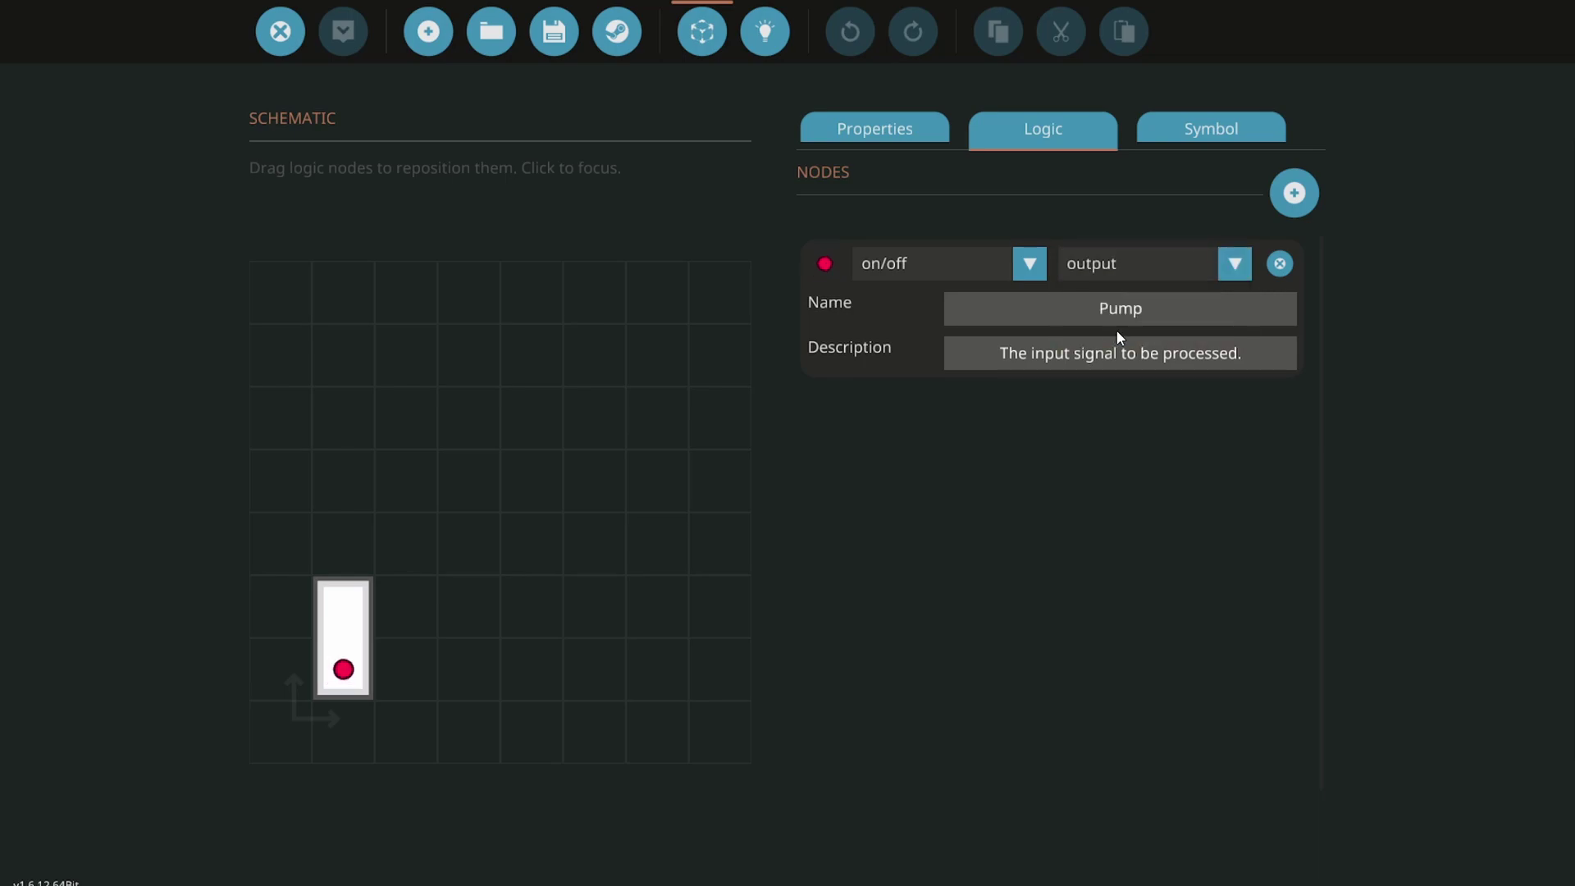
- Add a number input node named Fluid Meter and place it in the cell above the Pump node
left_click(1288, 191)
left_click_drag(343, 668, 342, 607)
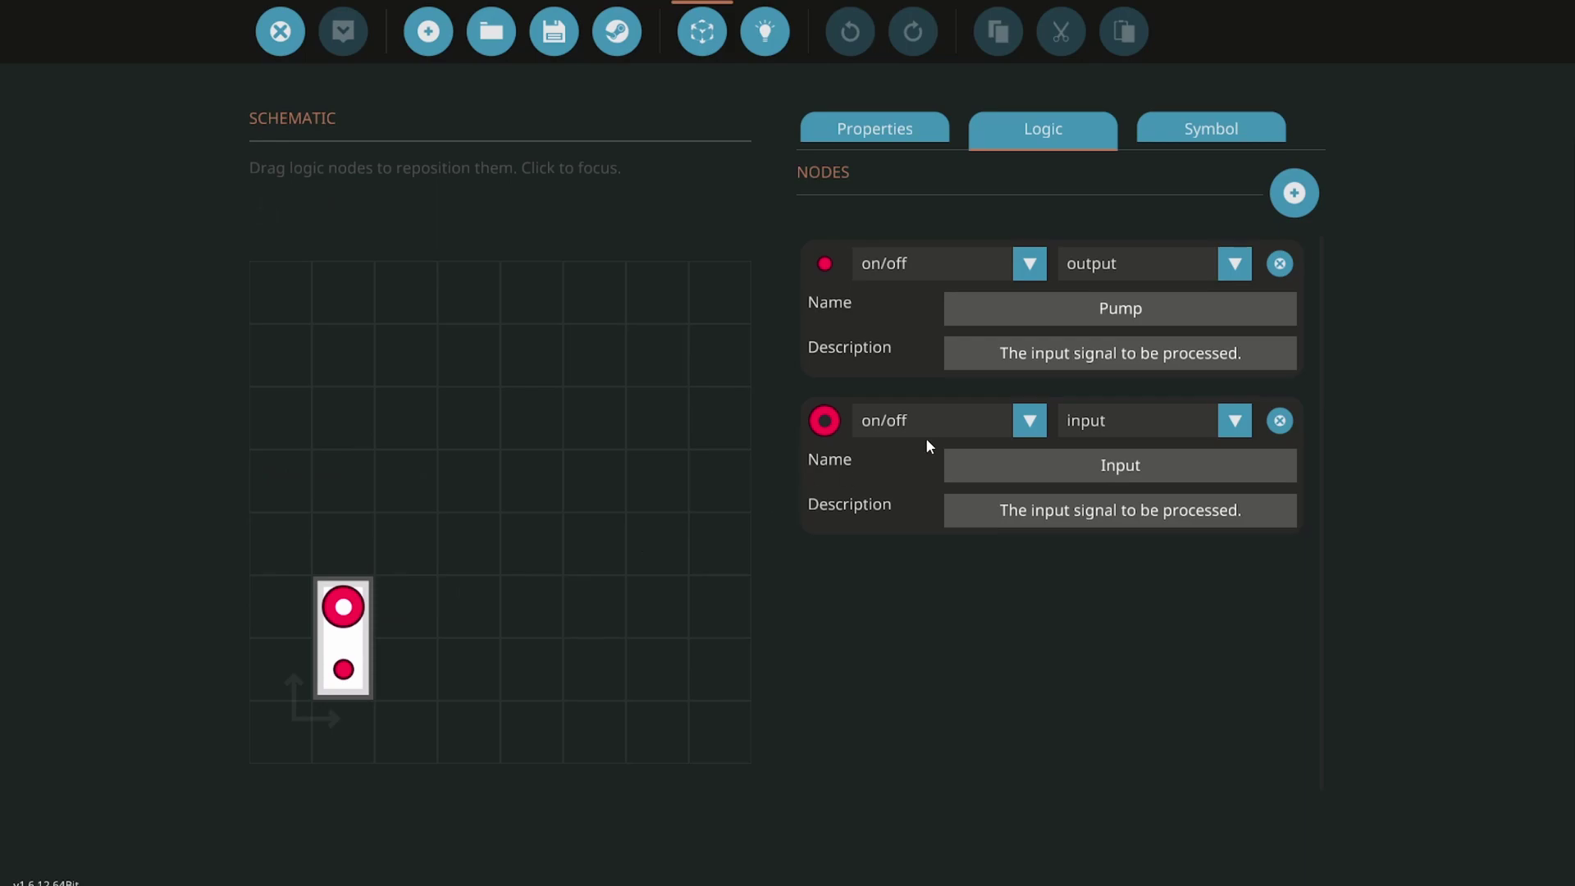
left_click(926, 435)
left_click(909, 482)
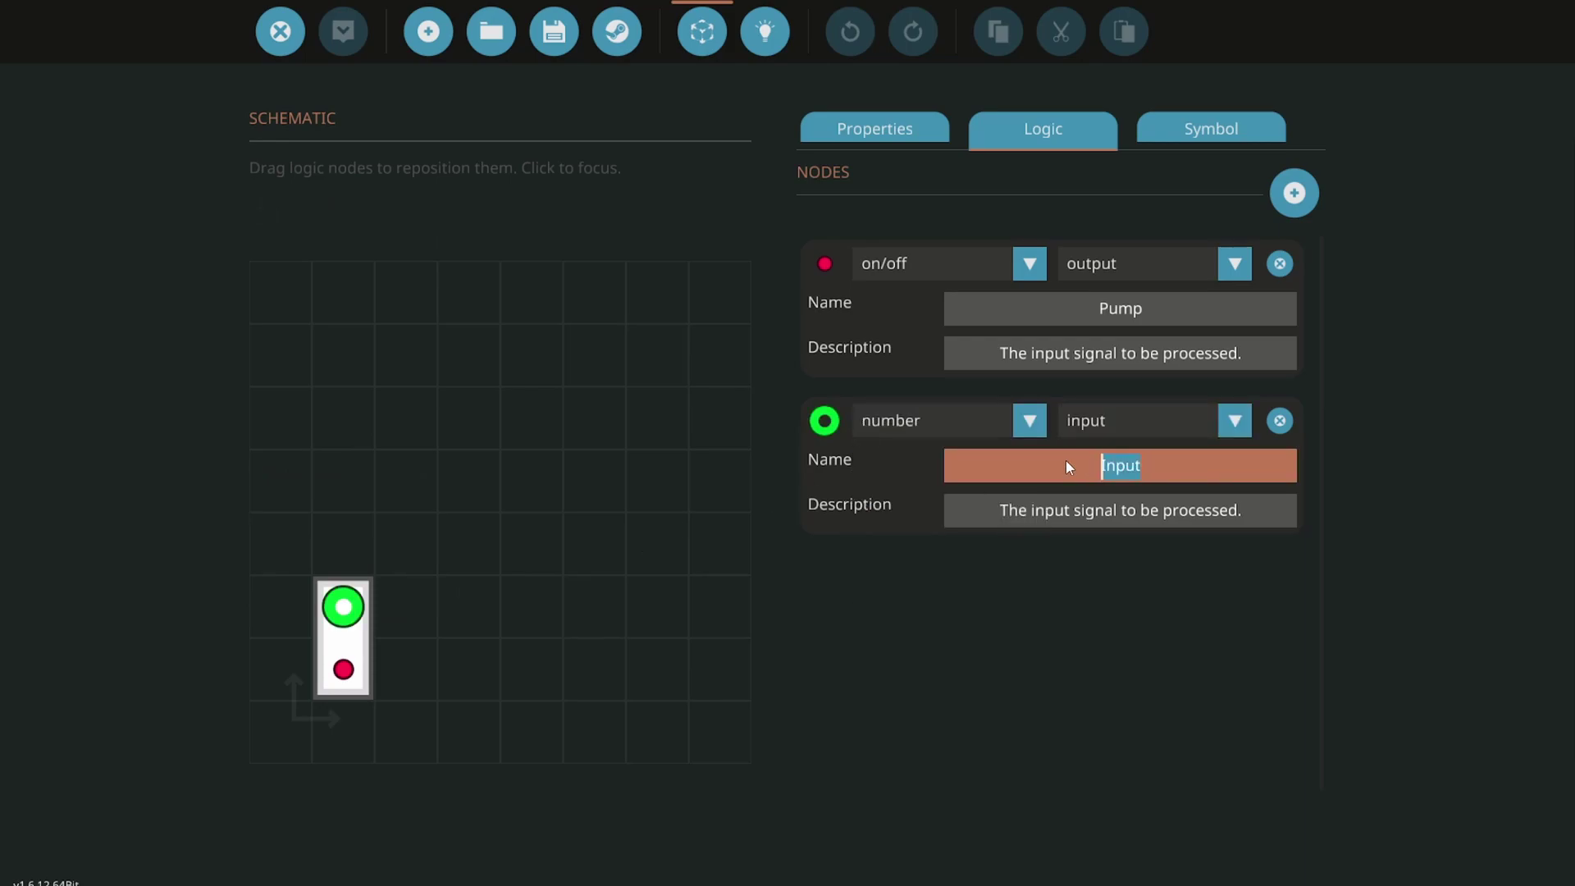
type("Fluid Meter")
- Spread the Fluid Meter and Pump nodes apart in the logic diagram and place a Greater Than gate between them
left_click(770, 55)
left_click_drag(750, 478, 209, 482)
left_click_drag(889, 502, 1060, 501)
key("Tab")
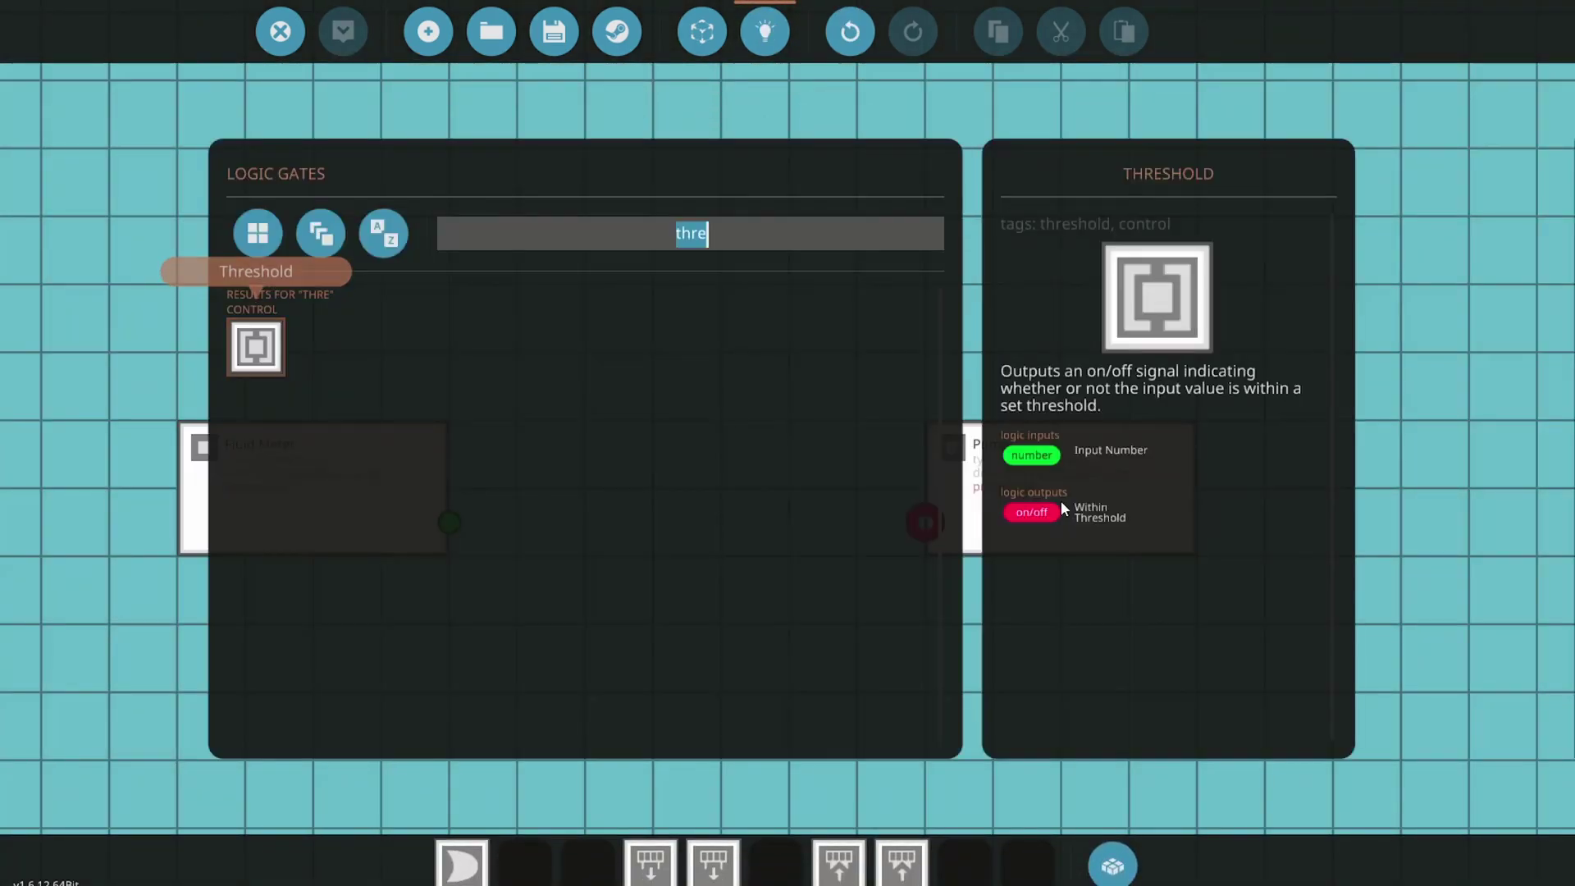
type("gre")
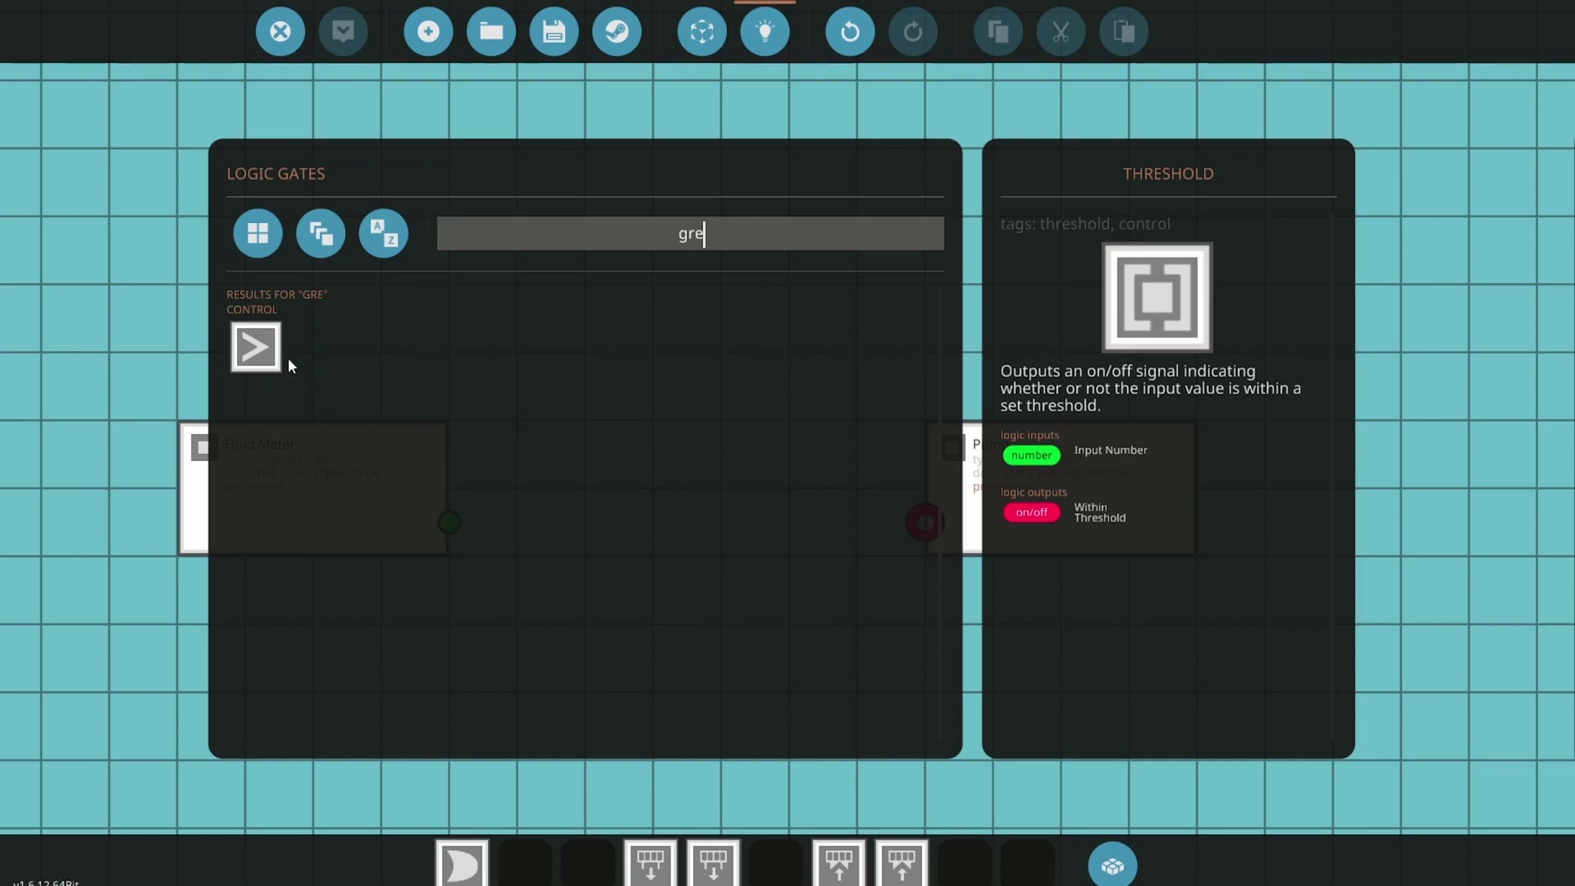
left_click(264, 359)
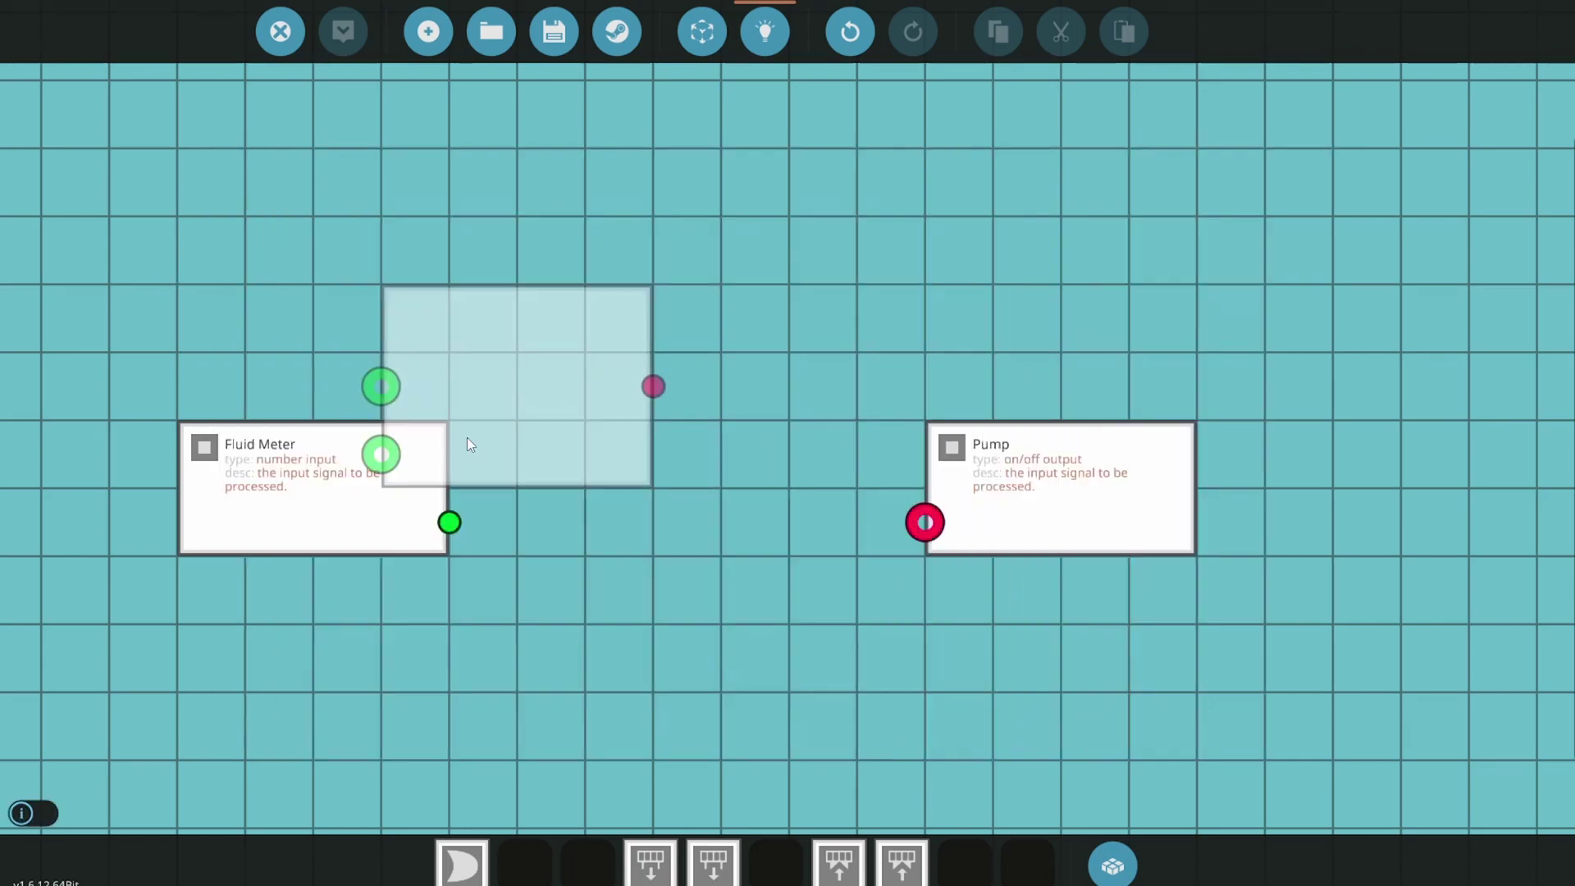
left_click(579, 577)
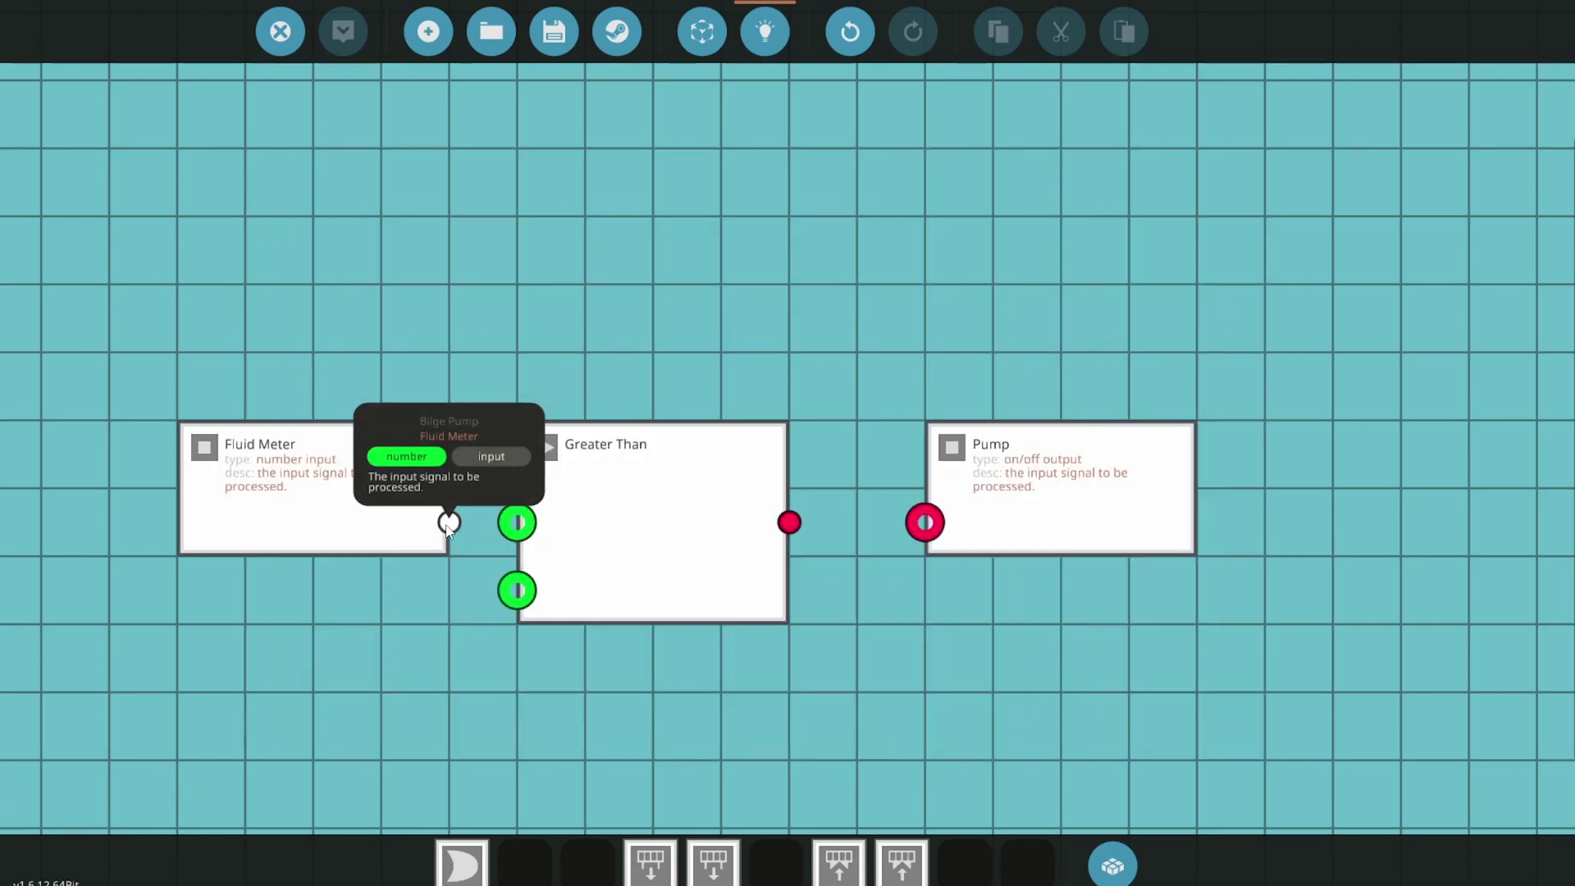
- Wire Fluid Meter to the upper input of Greater Than and its output to Pump, moving the Pump node closer
left_click_drag(451, 525, 516, 525)
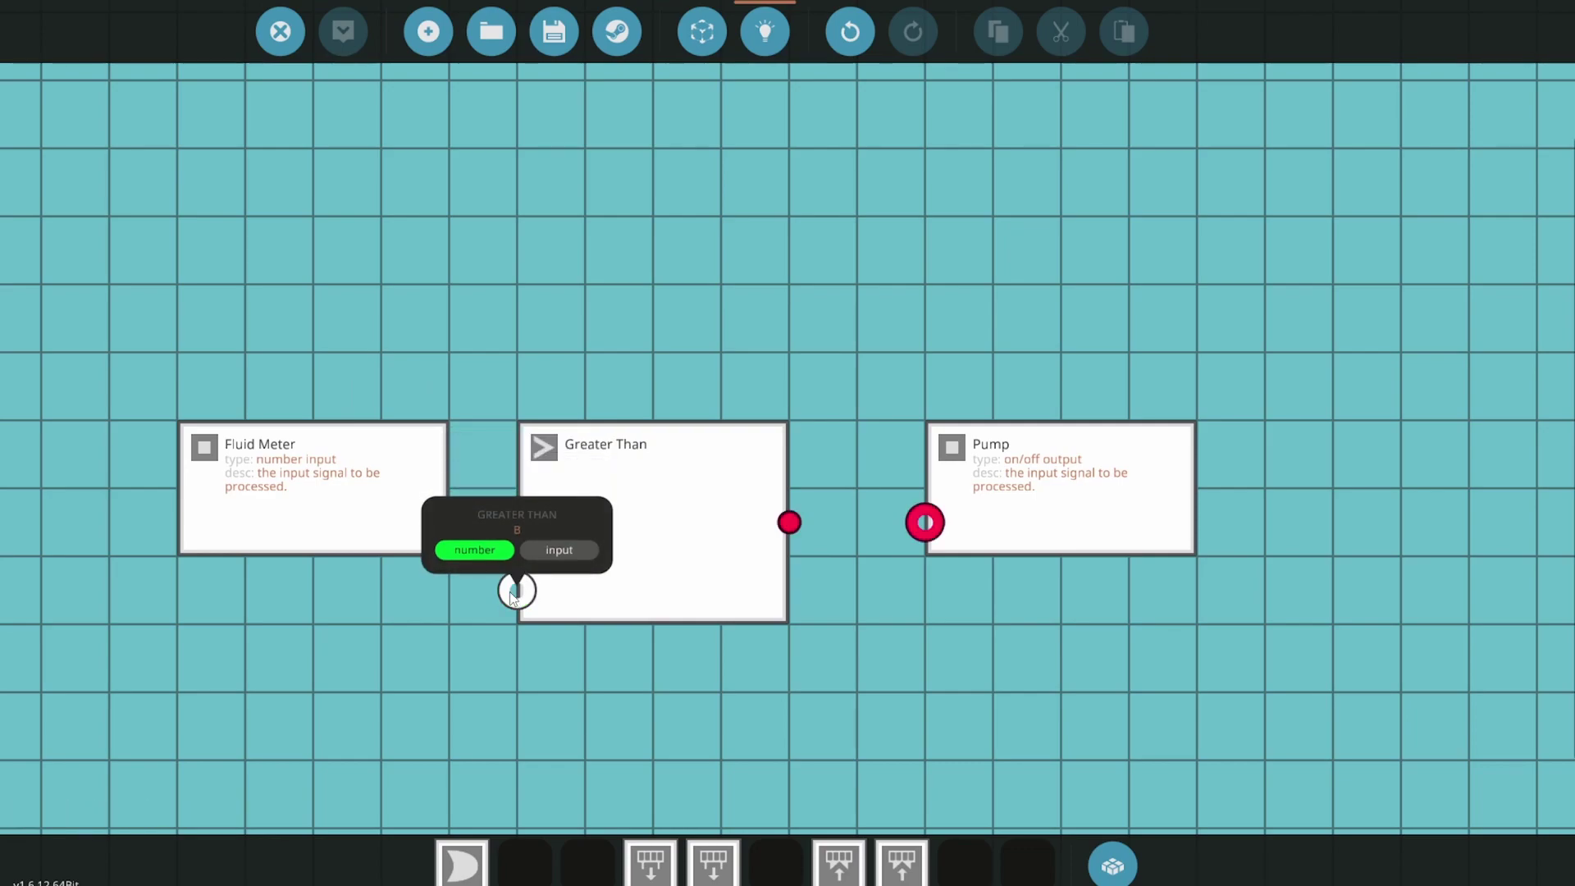
left_click(513, 596)
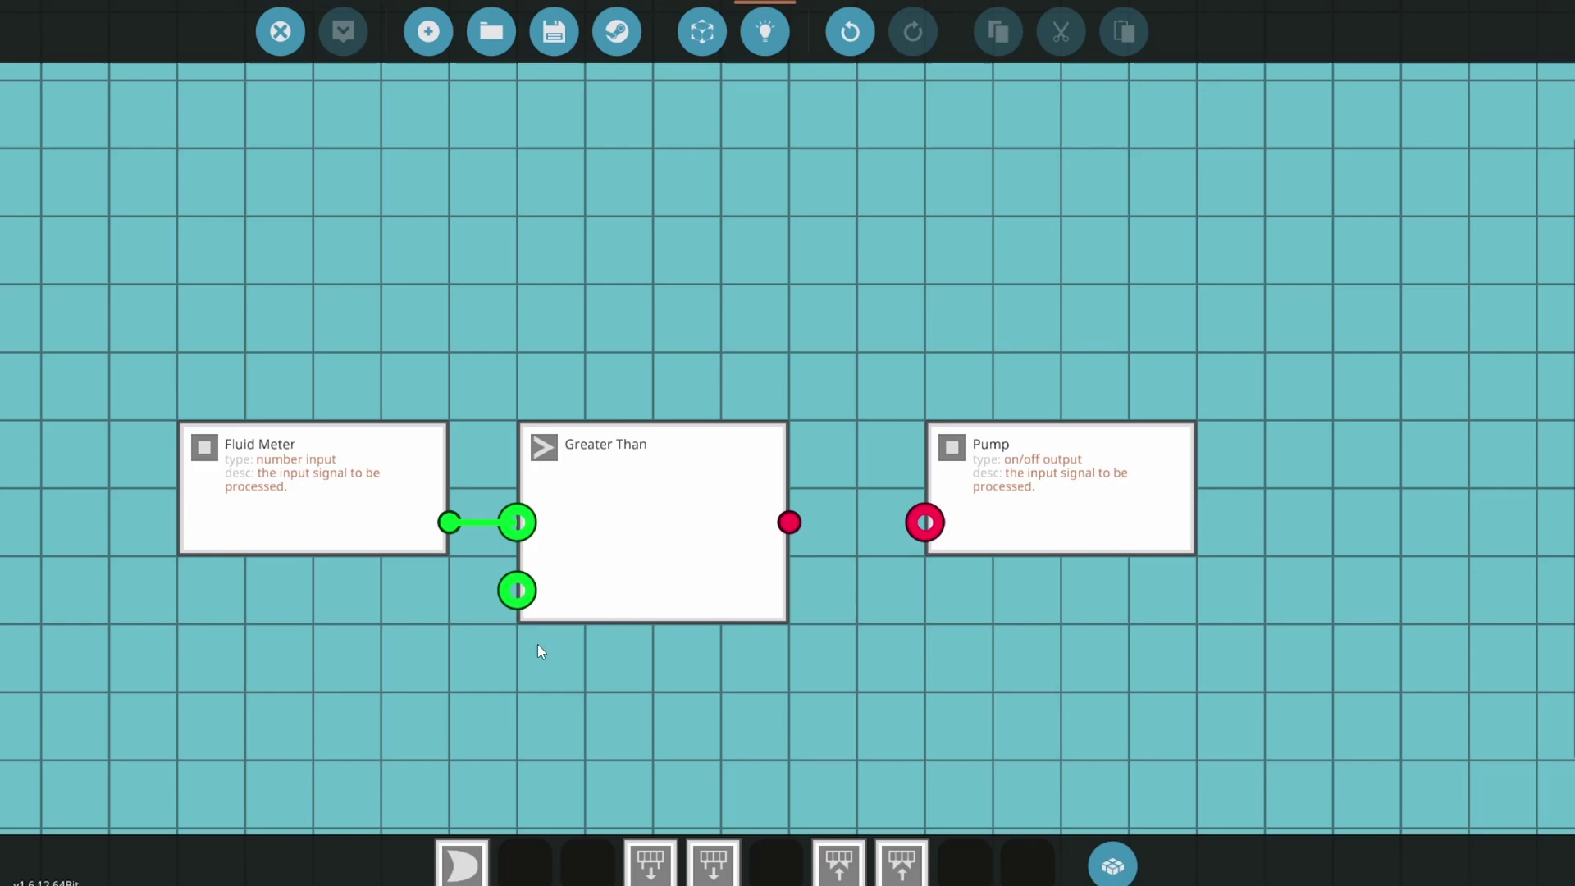
left_click_drag(789, 523, 918, 525)
left_click_drag(1053, 519, 985, 522)
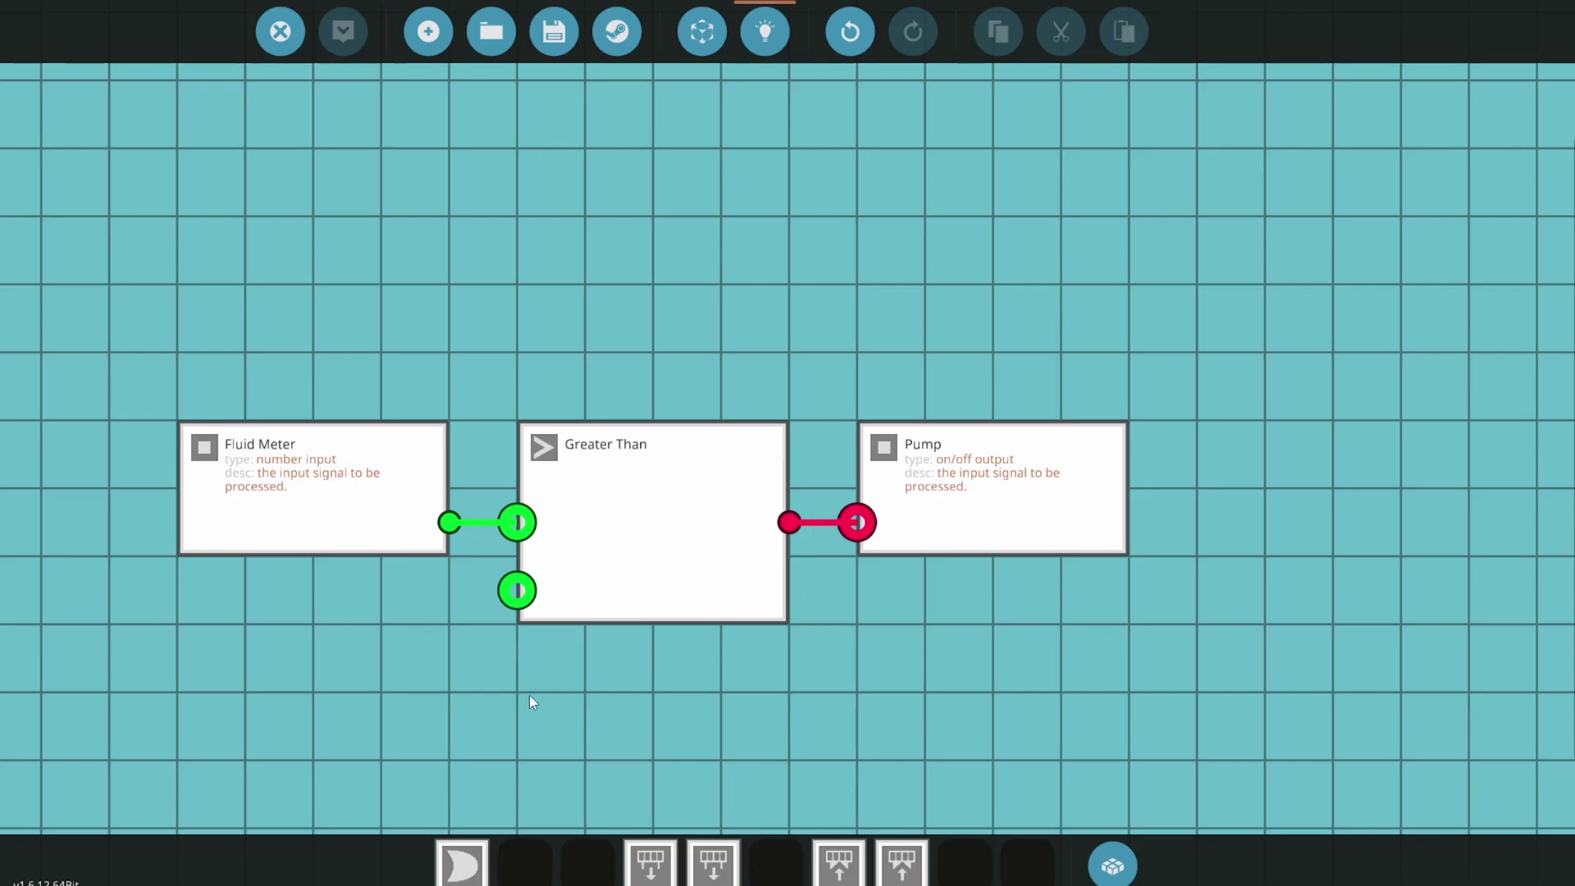
- Save the Bilge Pump microcontroller as a new entry among the saved microcontrollers
left_click(556, 34)
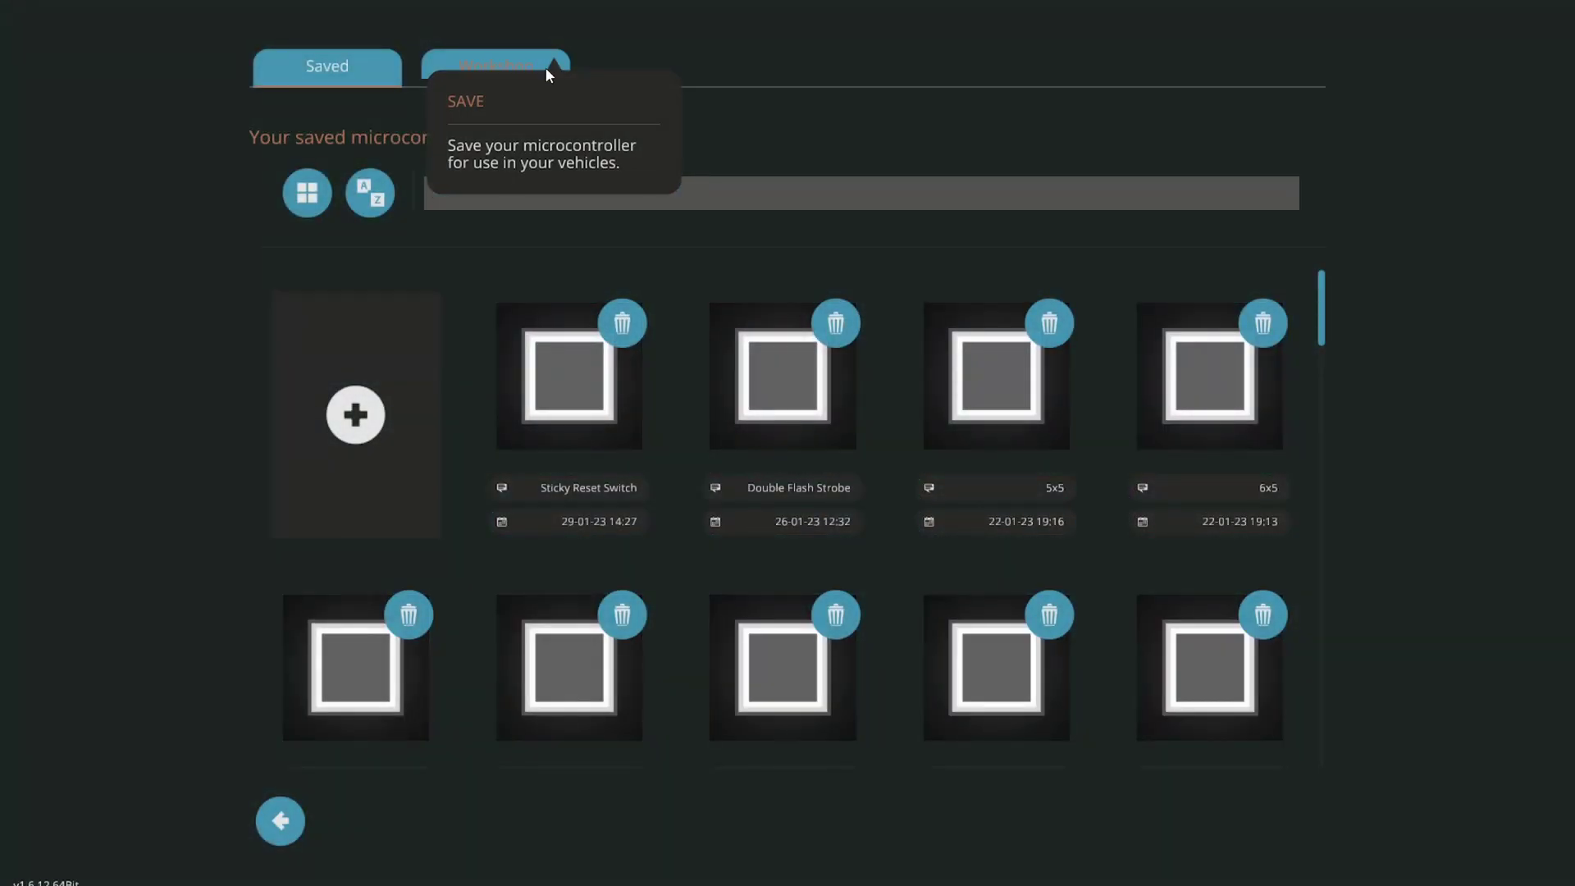
left_click(400, 406)
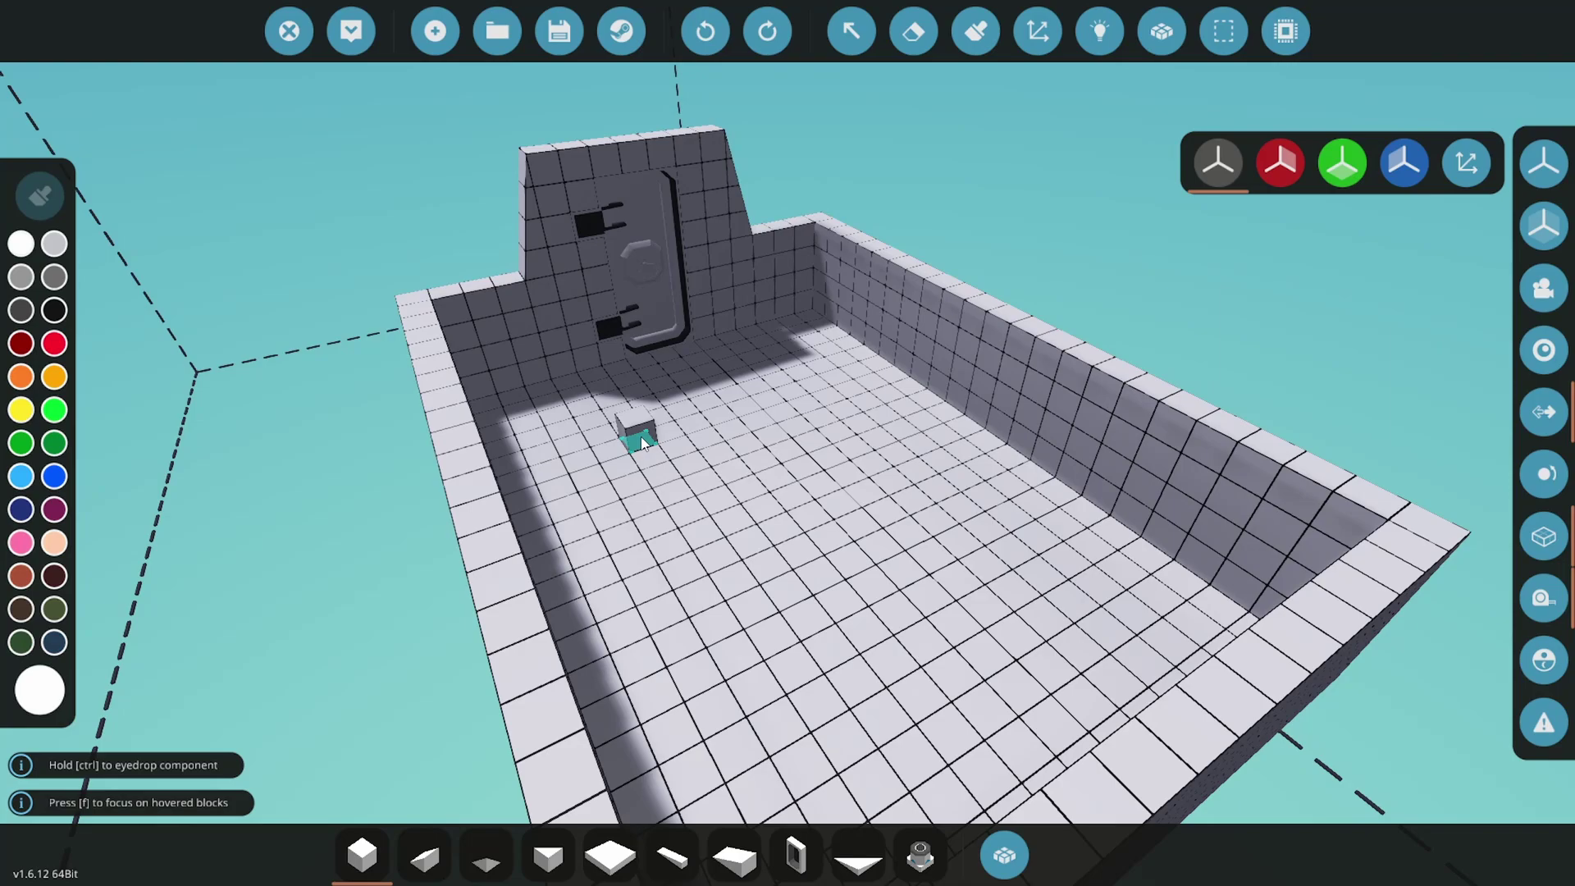
- Place a light blue Fluid Pump on the hull floor, lying parallel against the long side wall
type("q")
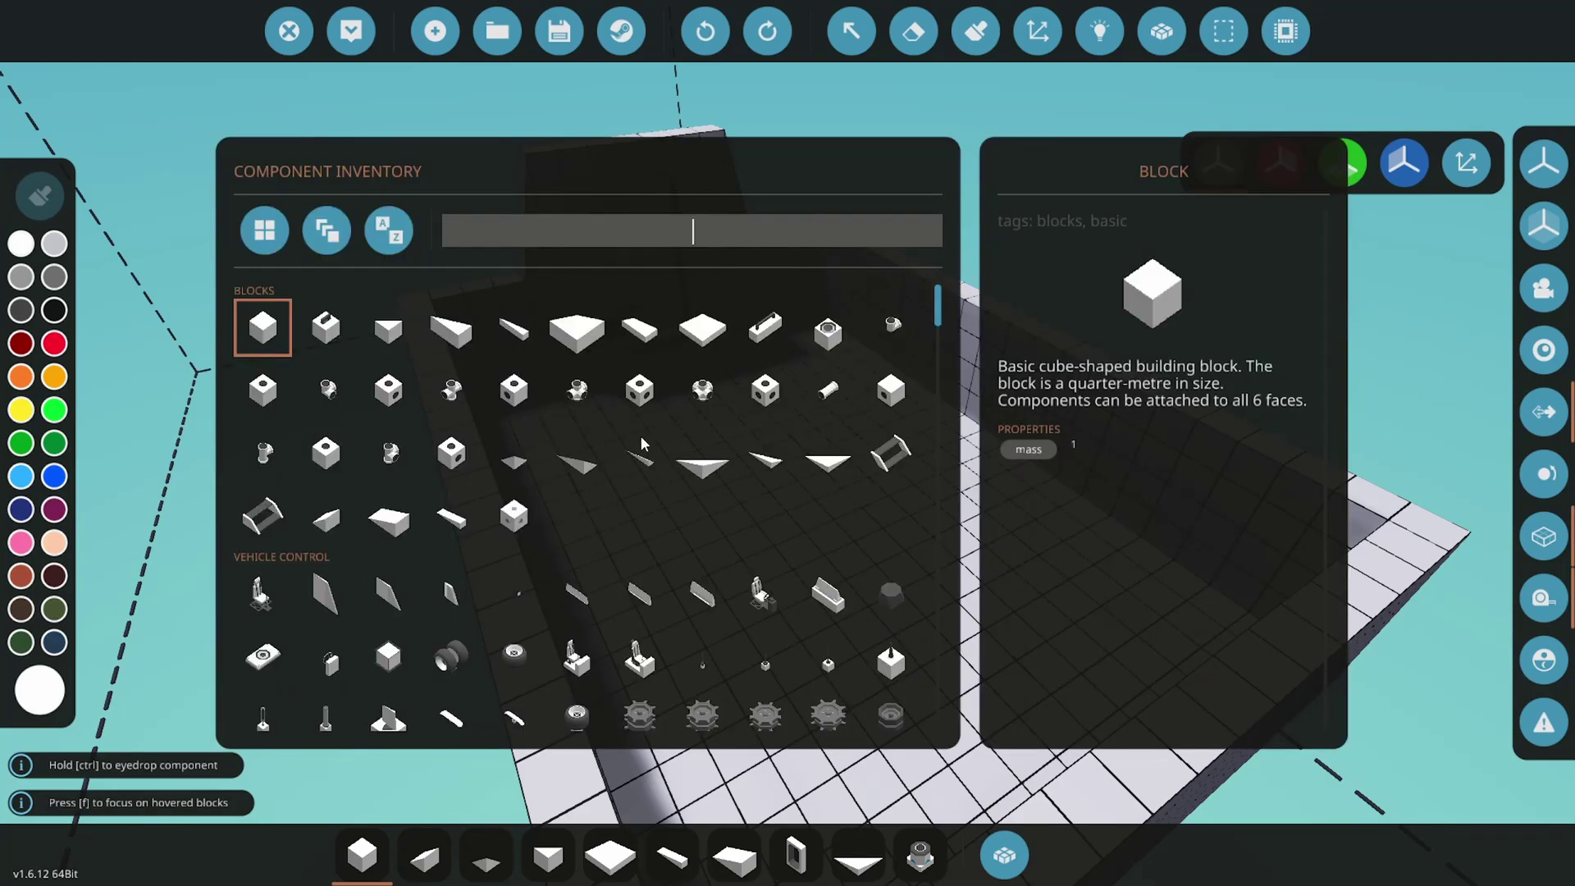
type("pump")
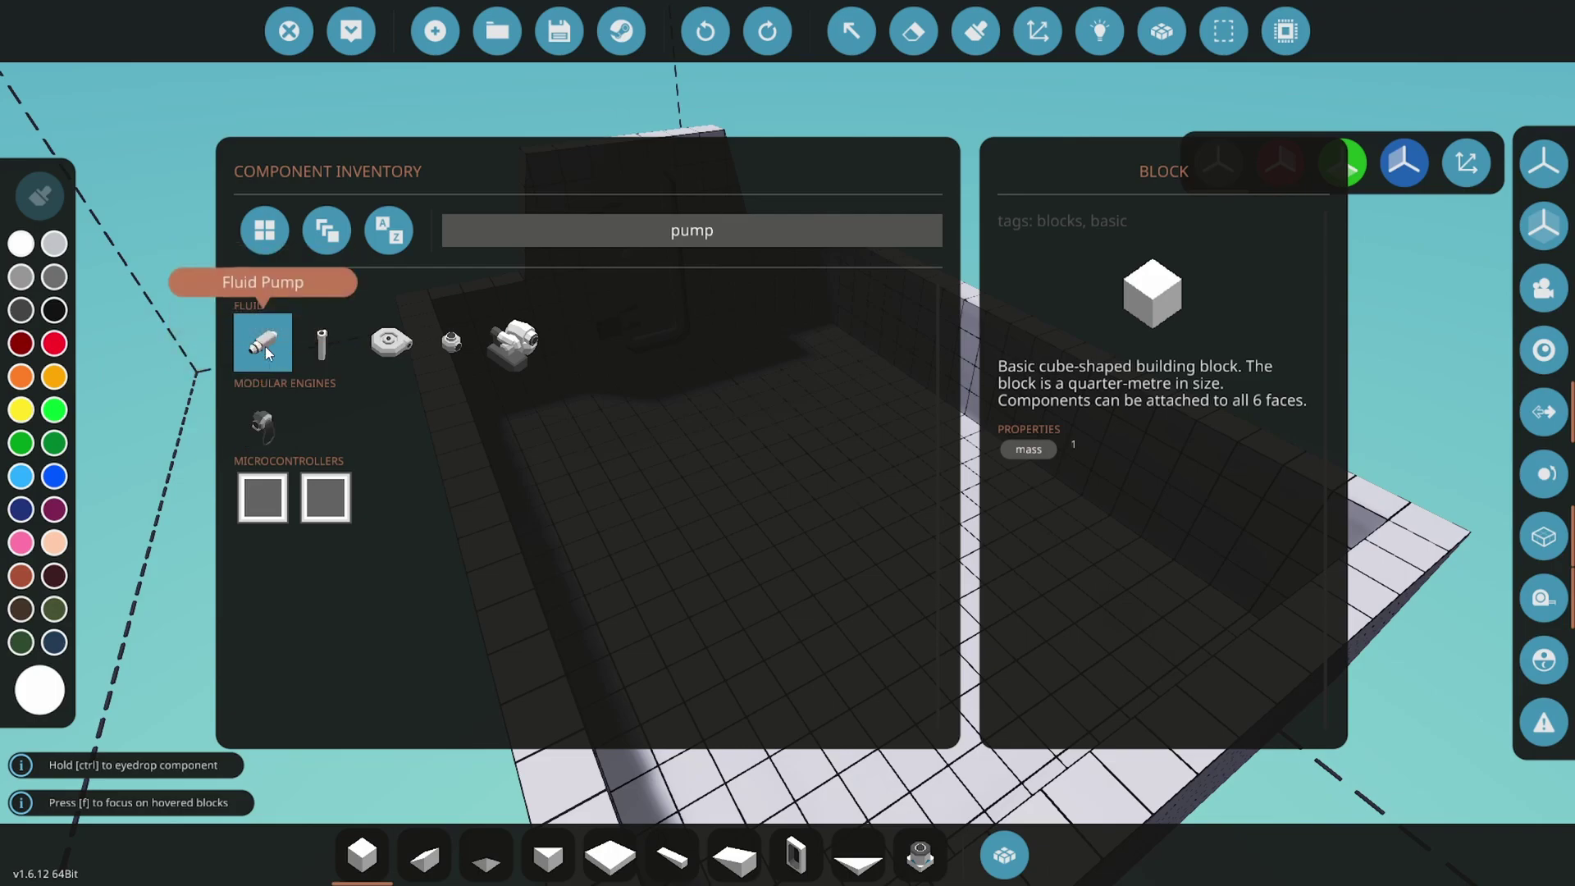
left_click(264, 346)
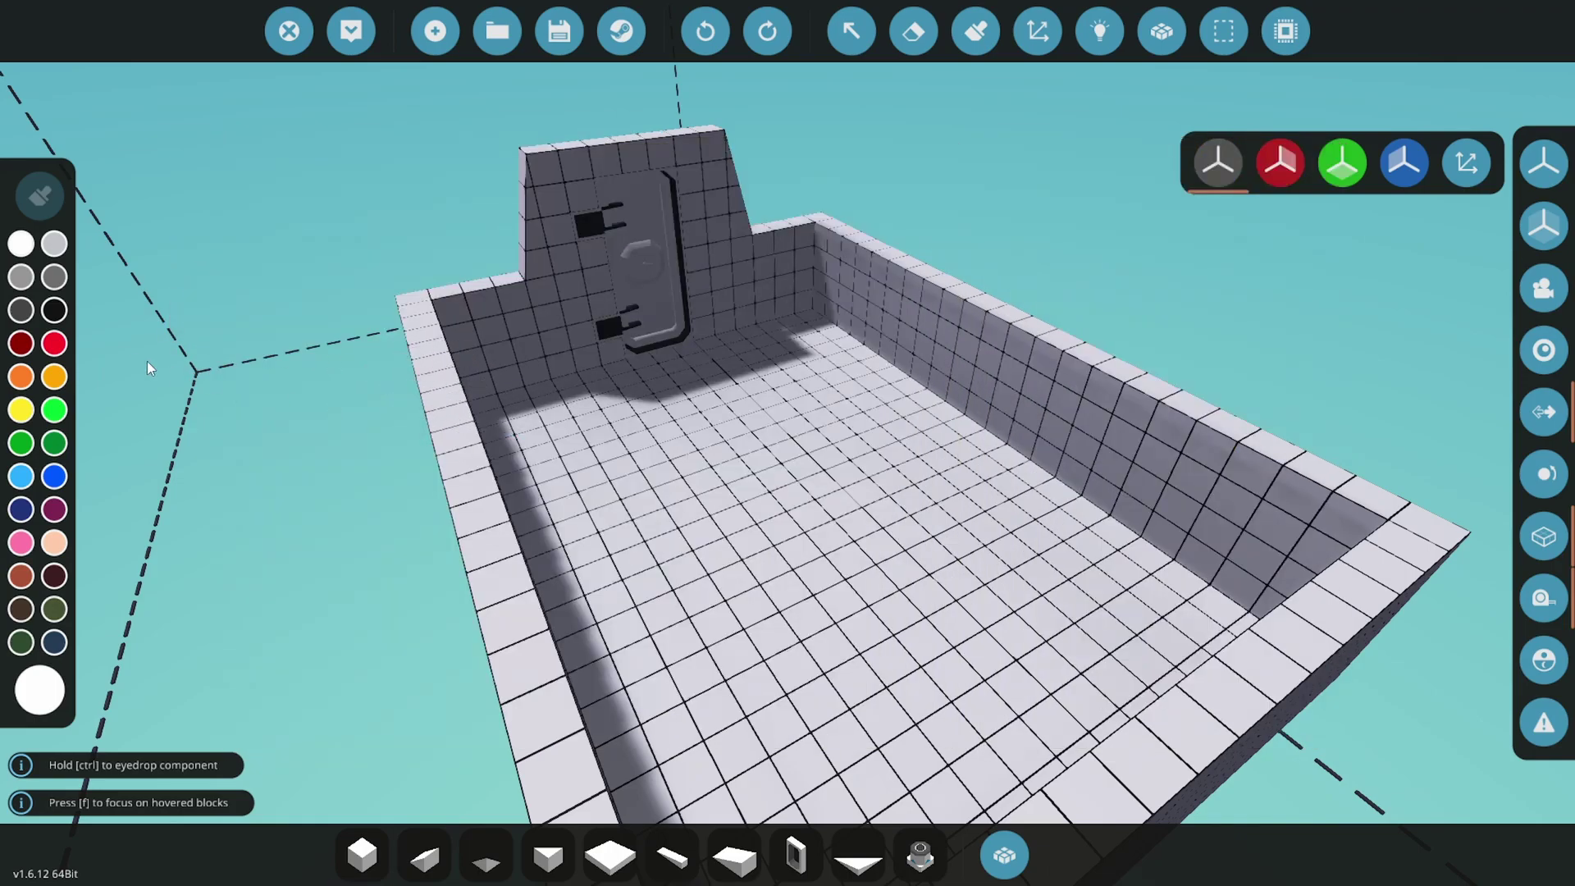
left_click(18, 475)
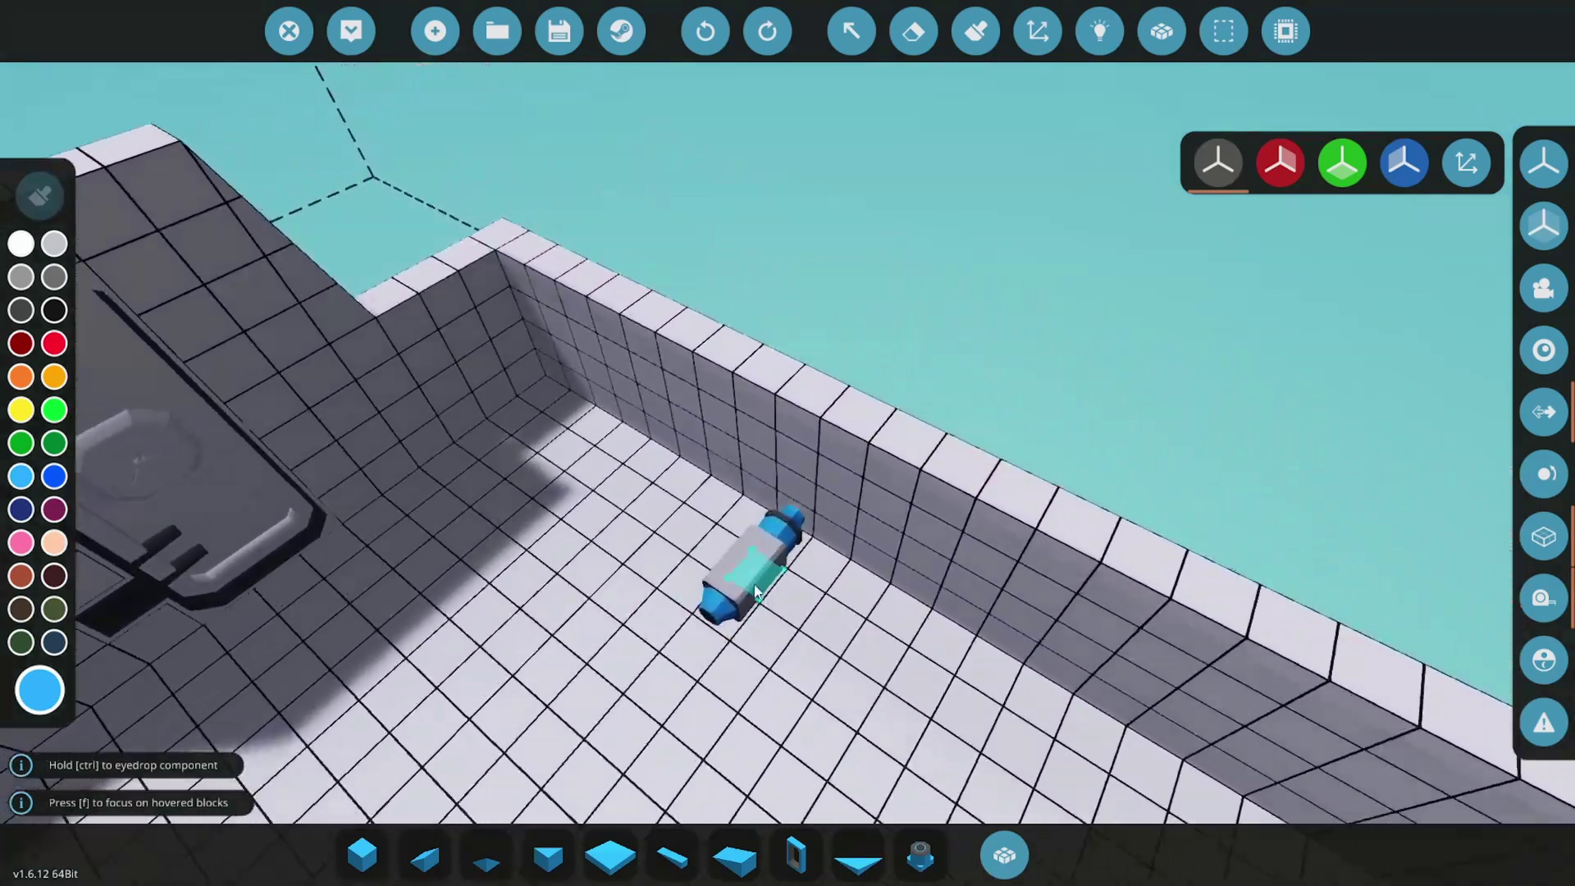
key("j")
left_click(812, 586)
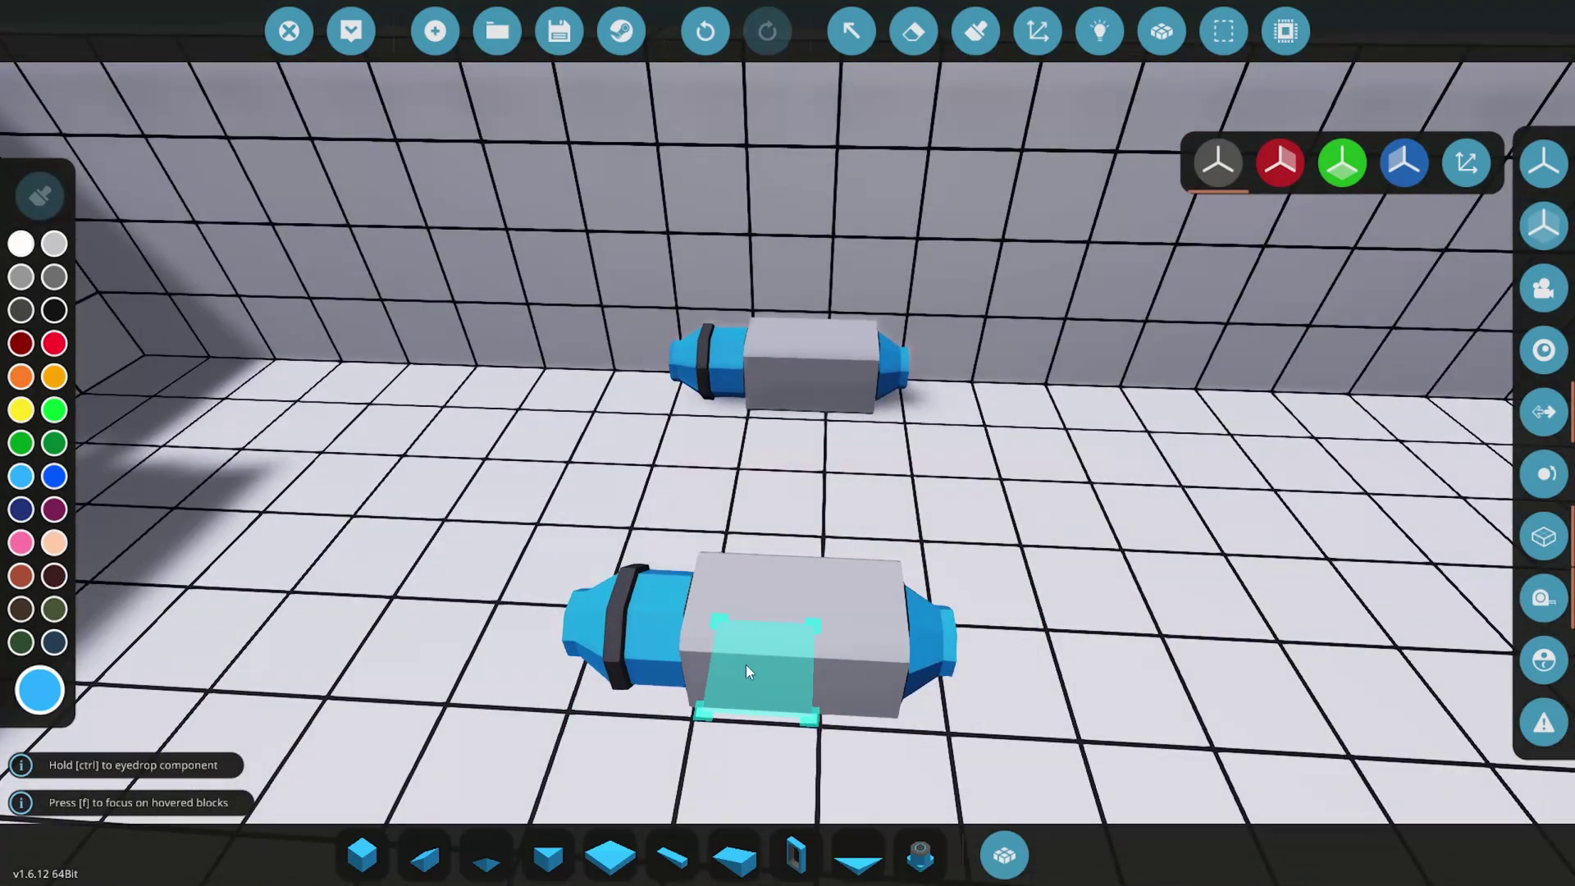
- Try a Large Fluid Pump against the side wall above the small pump, and remove it again
key("q")
left_click(480, 361)
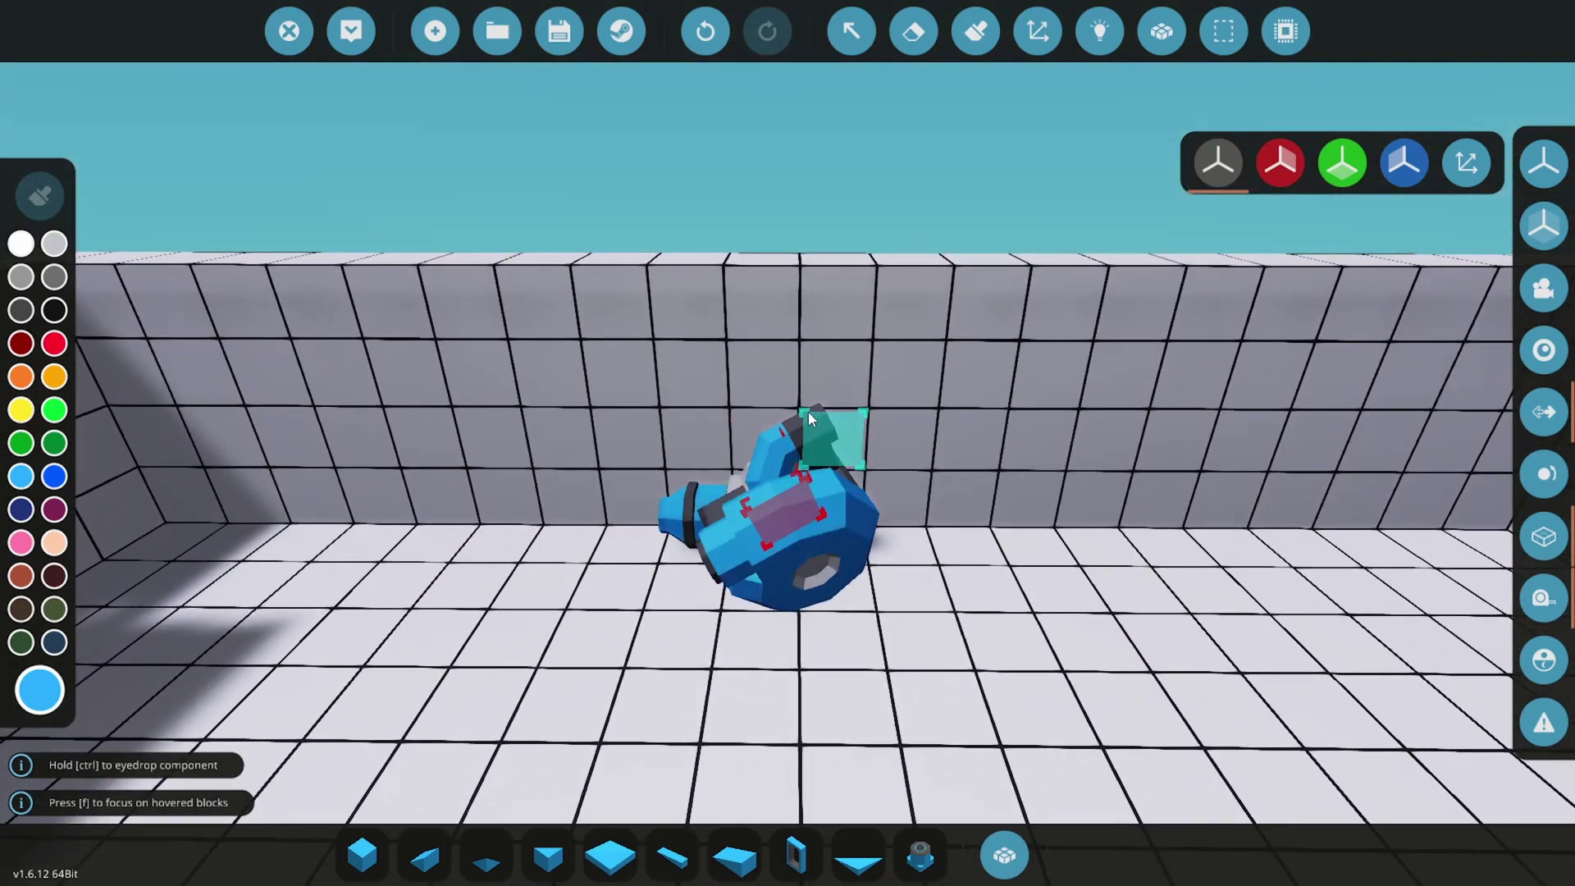
left_click(800, 401)
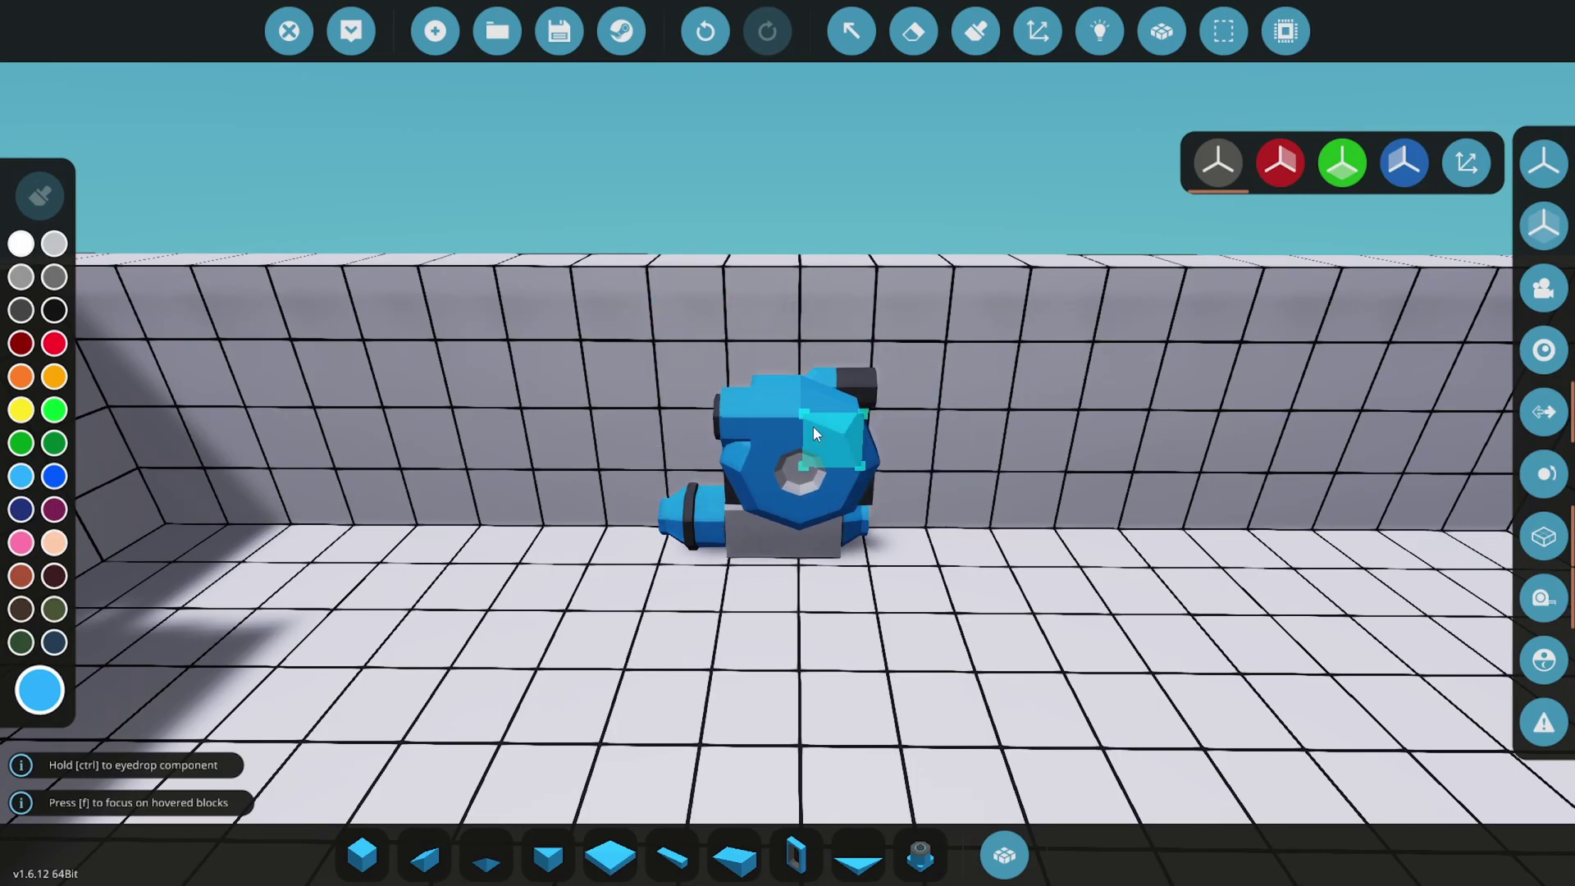
scroll(814, 426, "up", 3)
key("ctrl")
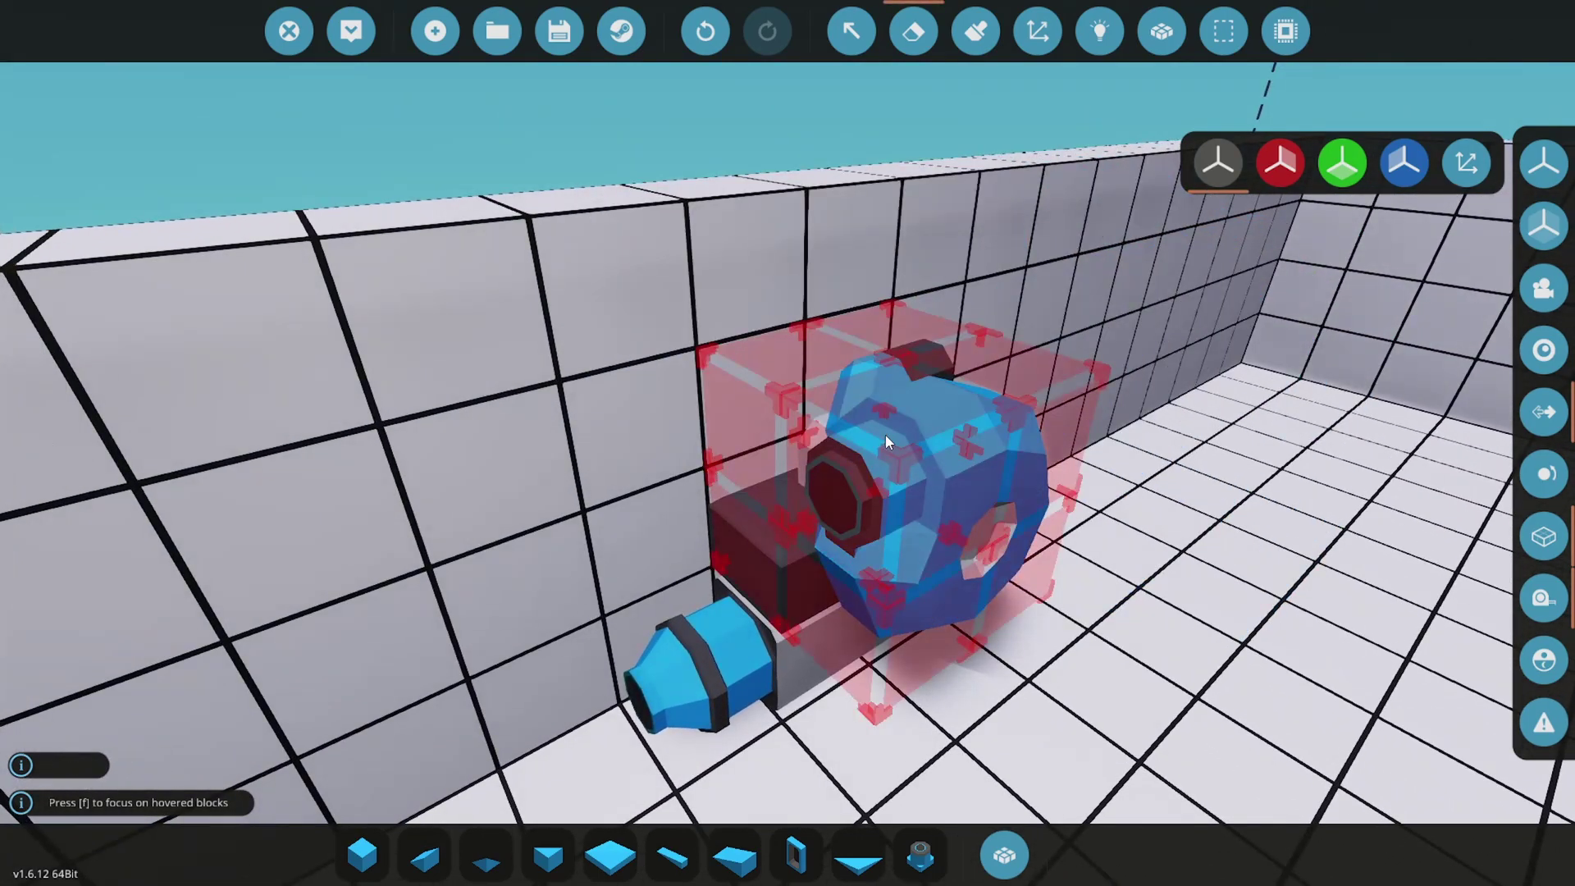
key("1")
key("1")
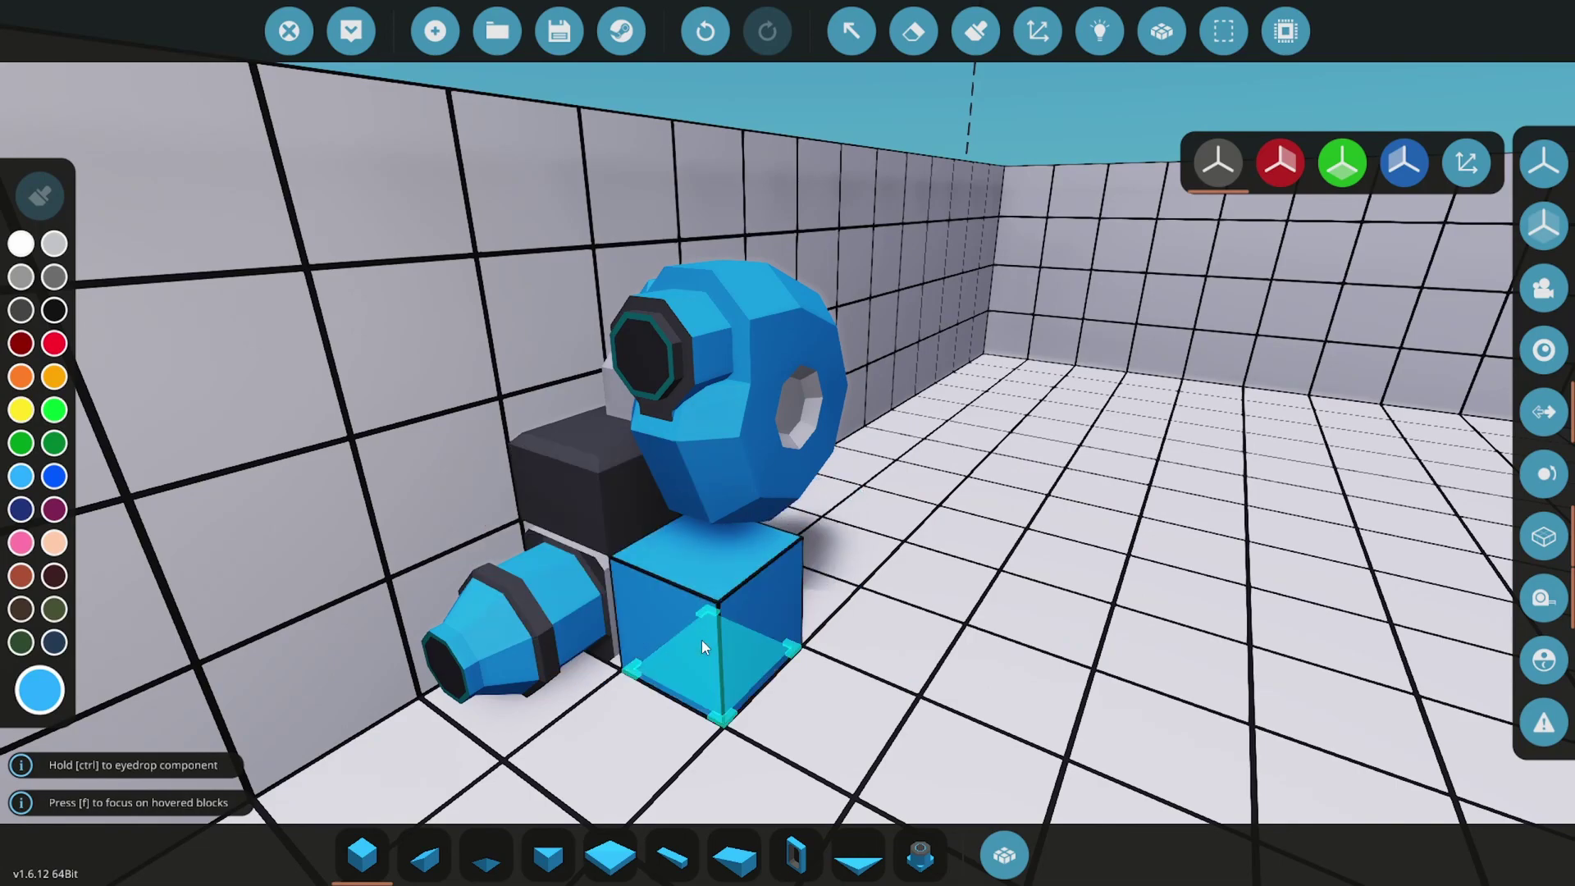
key("Delete")
left_click(695, 459)
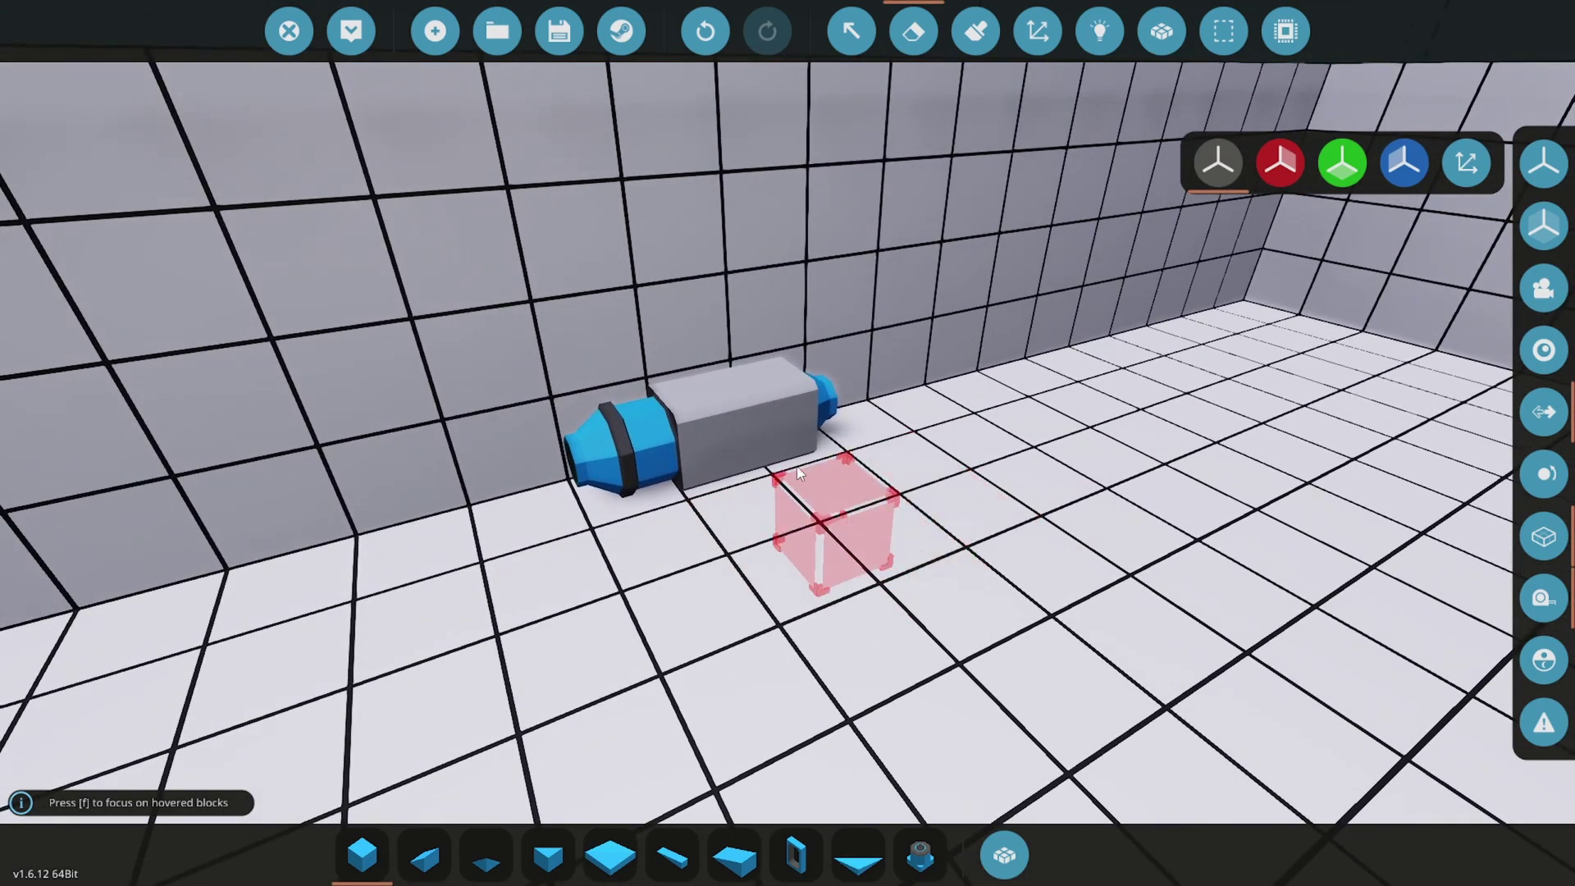
- Attach a Pipe Angle to the banded end of the fluid pump, with its open end facing the side wall
type("q")
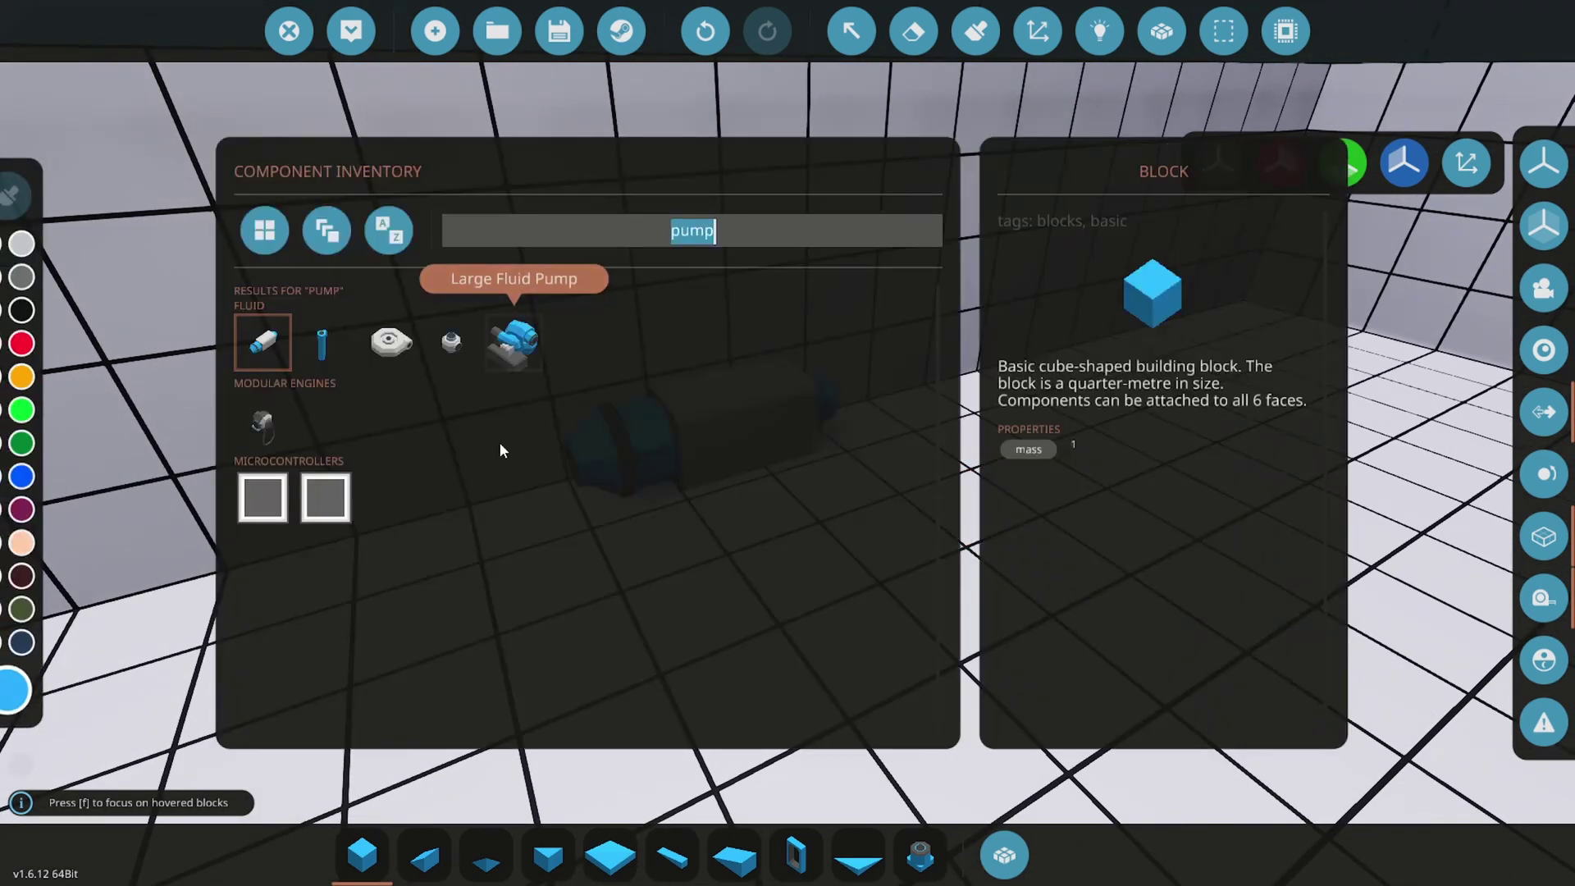
type("pip")
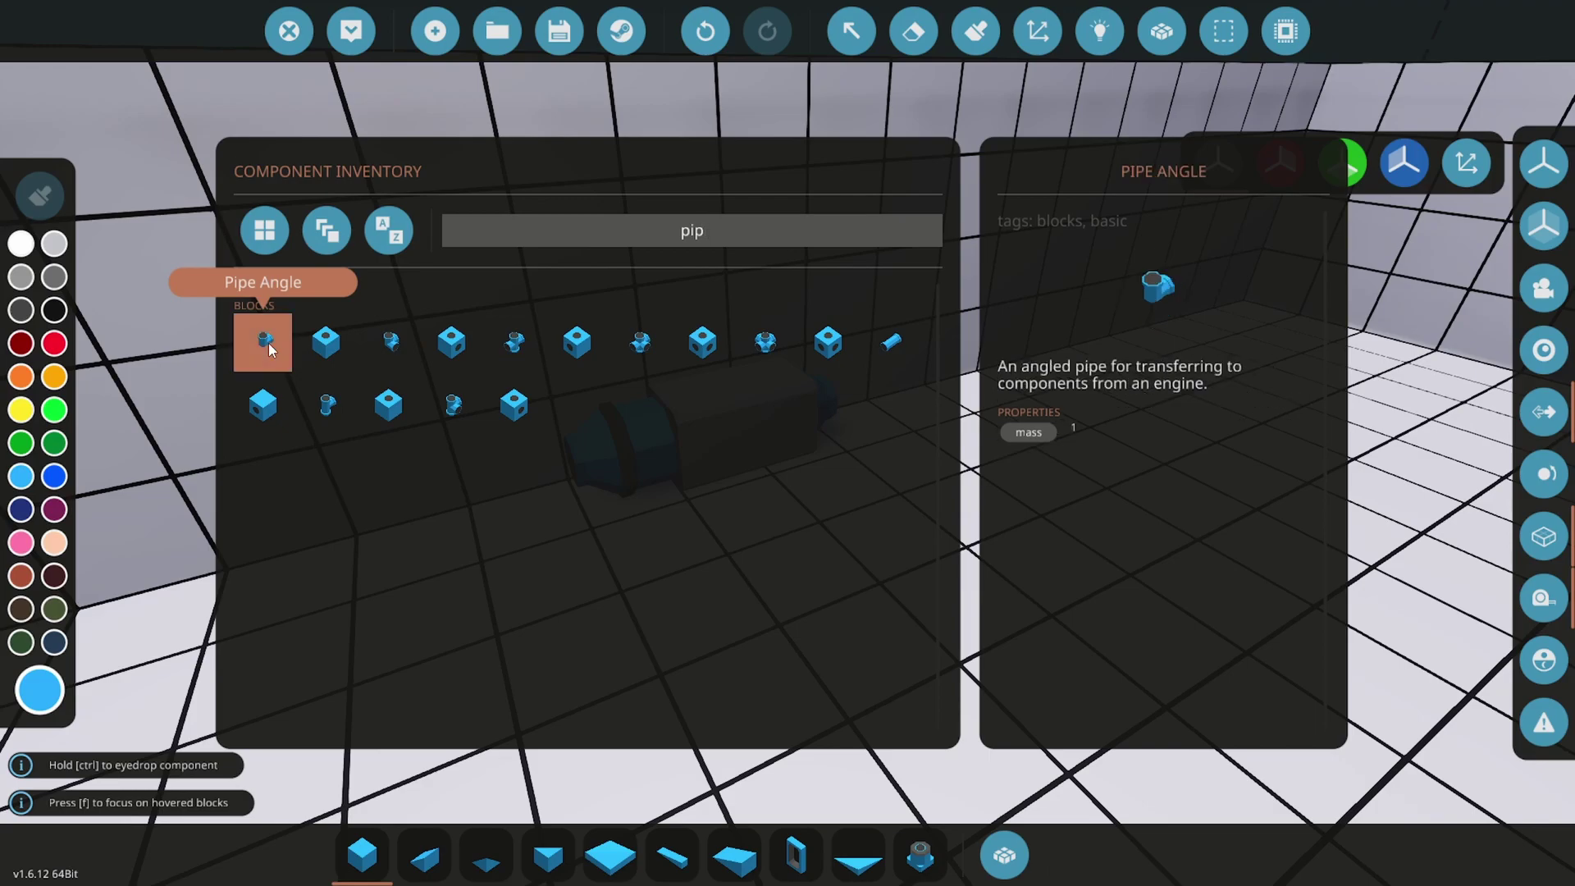
left_click(263, 343)
key("o")
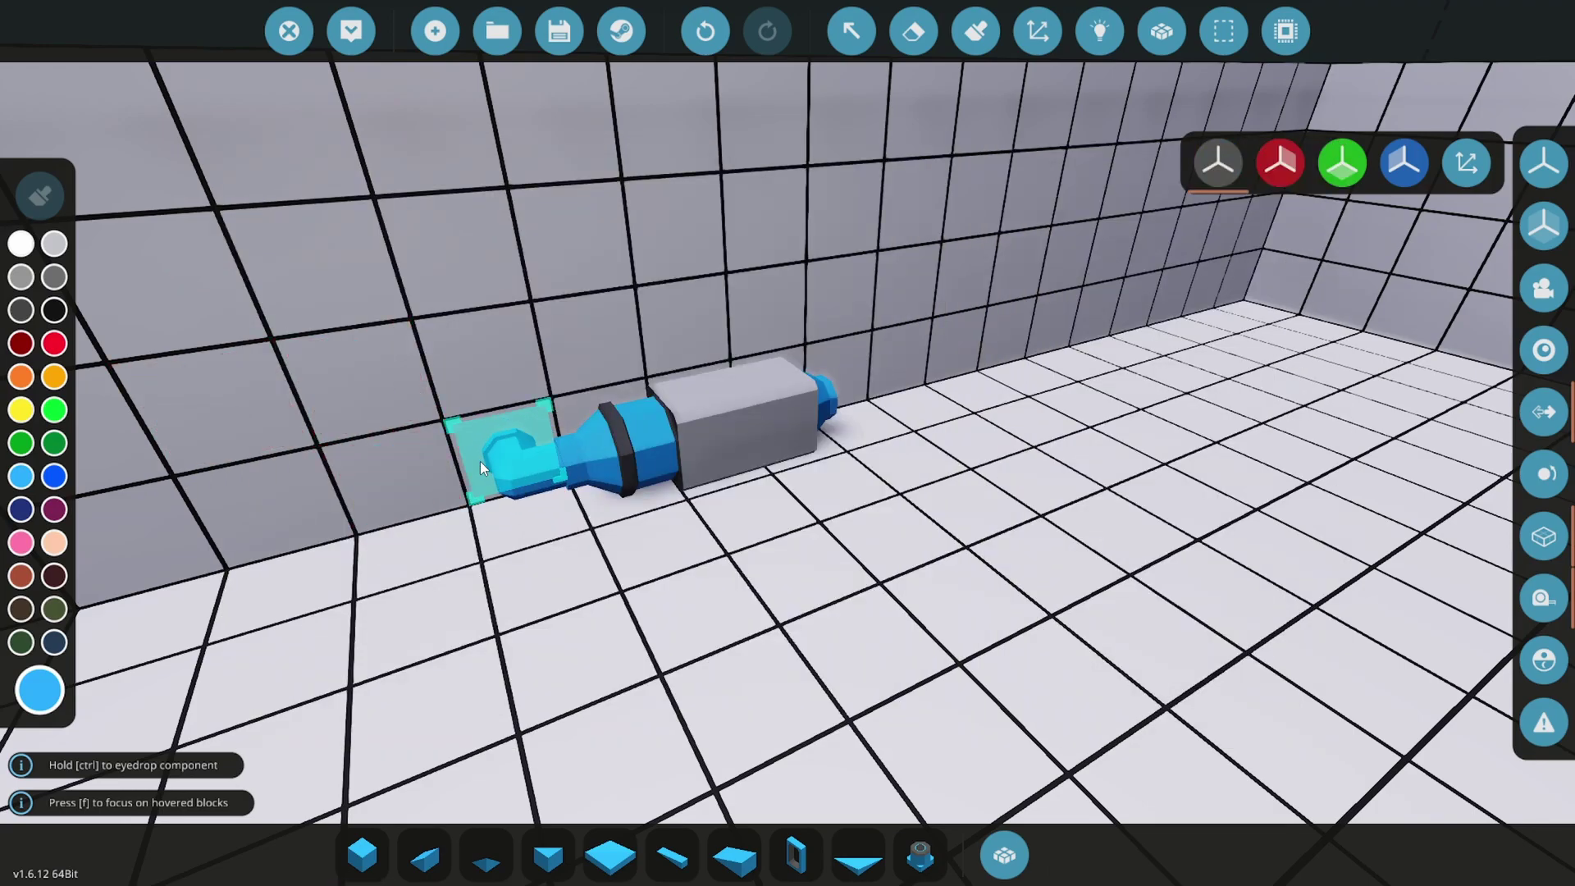
left_click(480, 461)
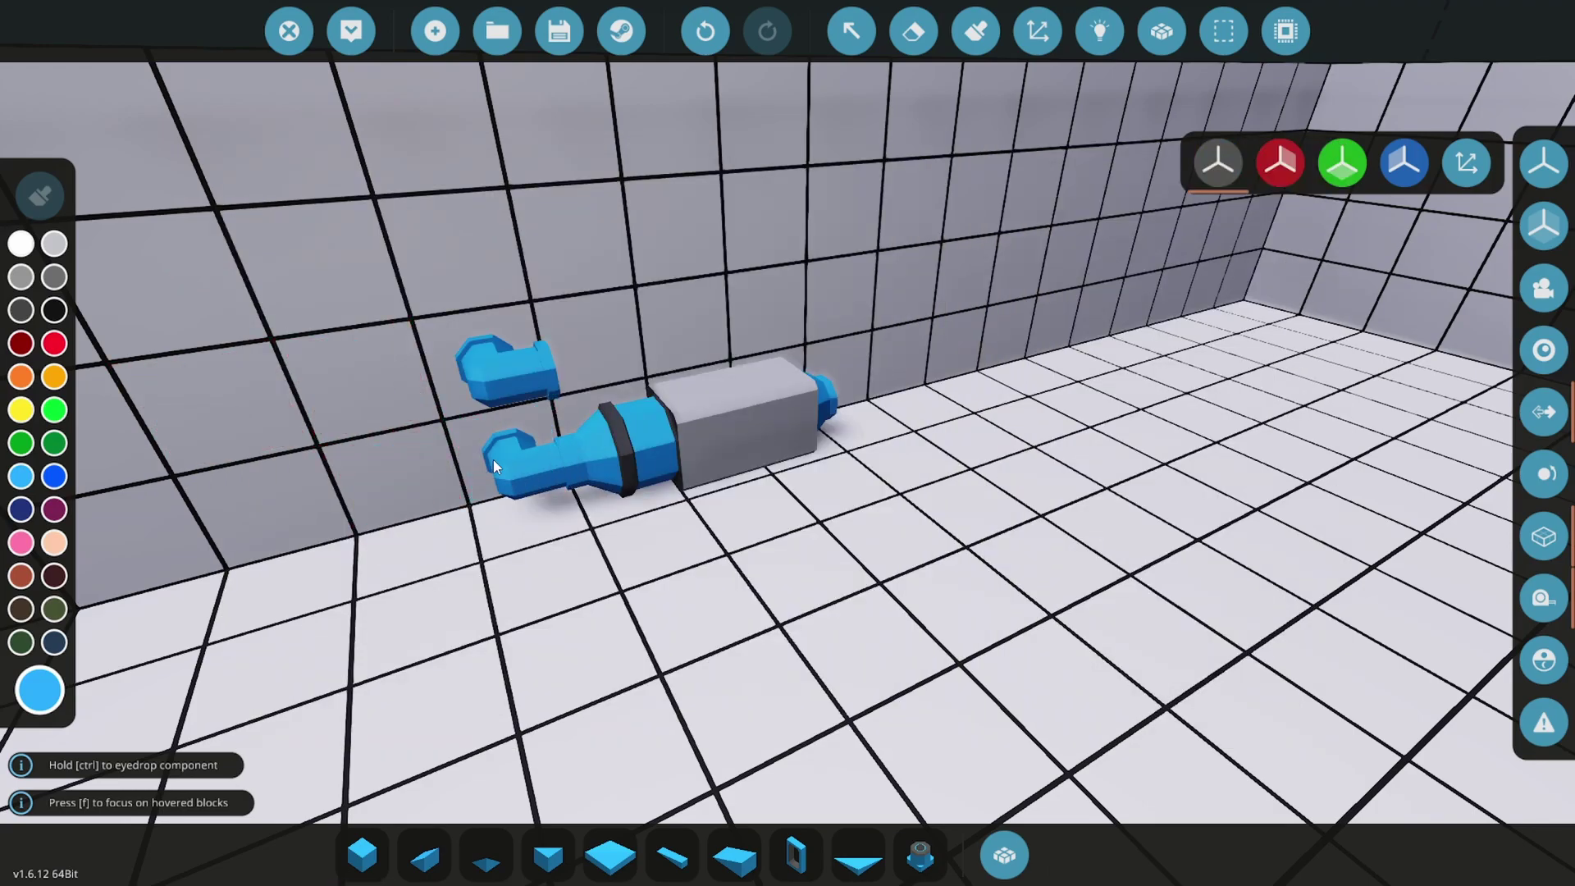
- Erase the side wall block in front of the pipe angle's open end to make a hull opening
key("Delete")
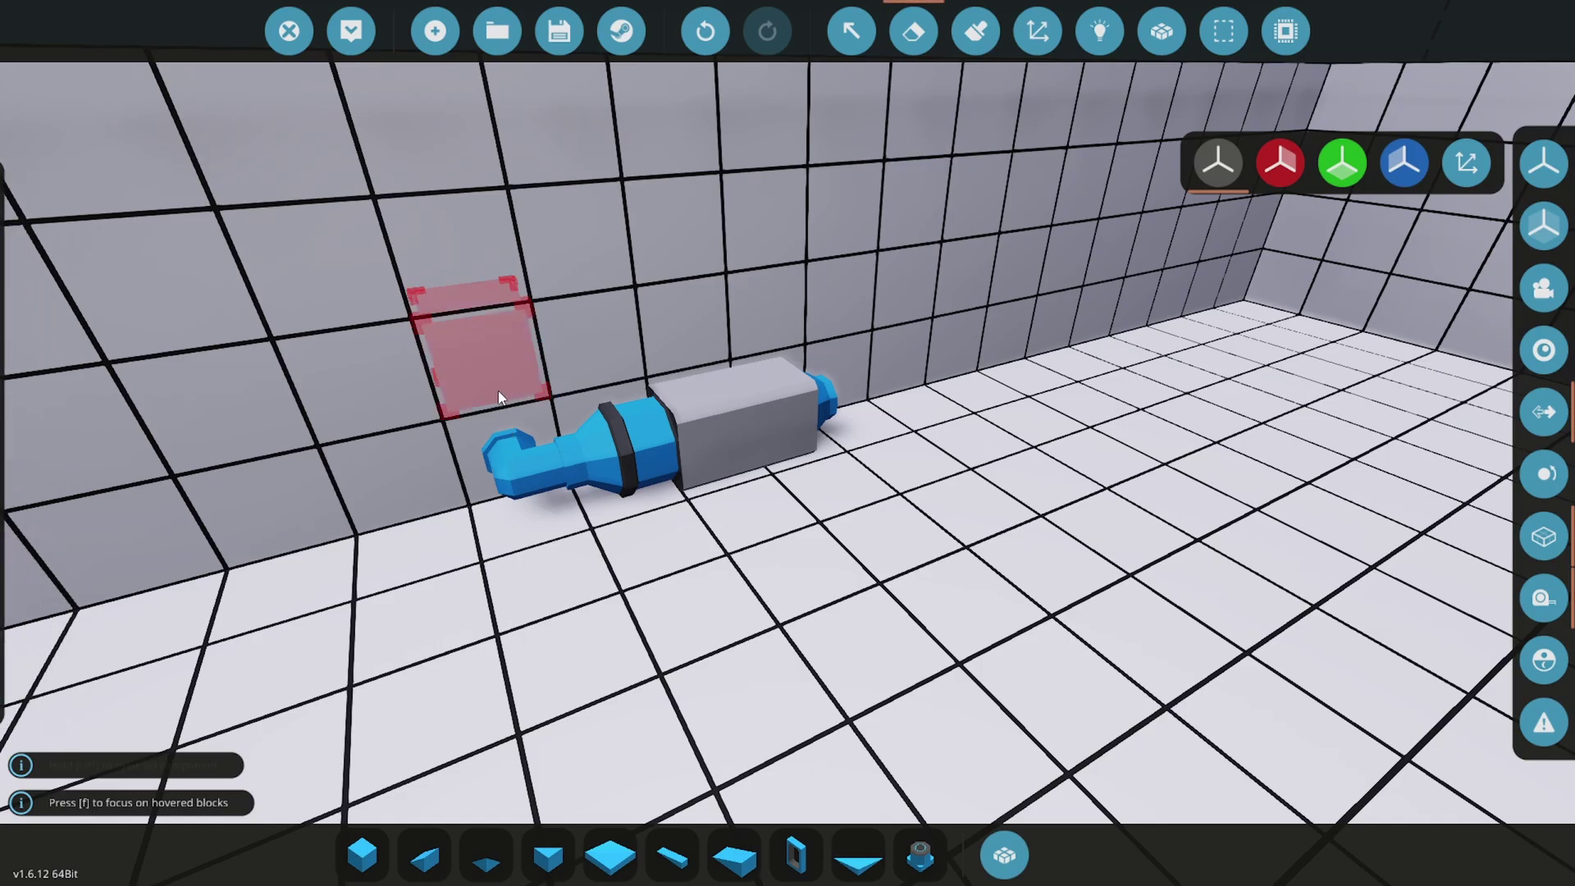
key("a")
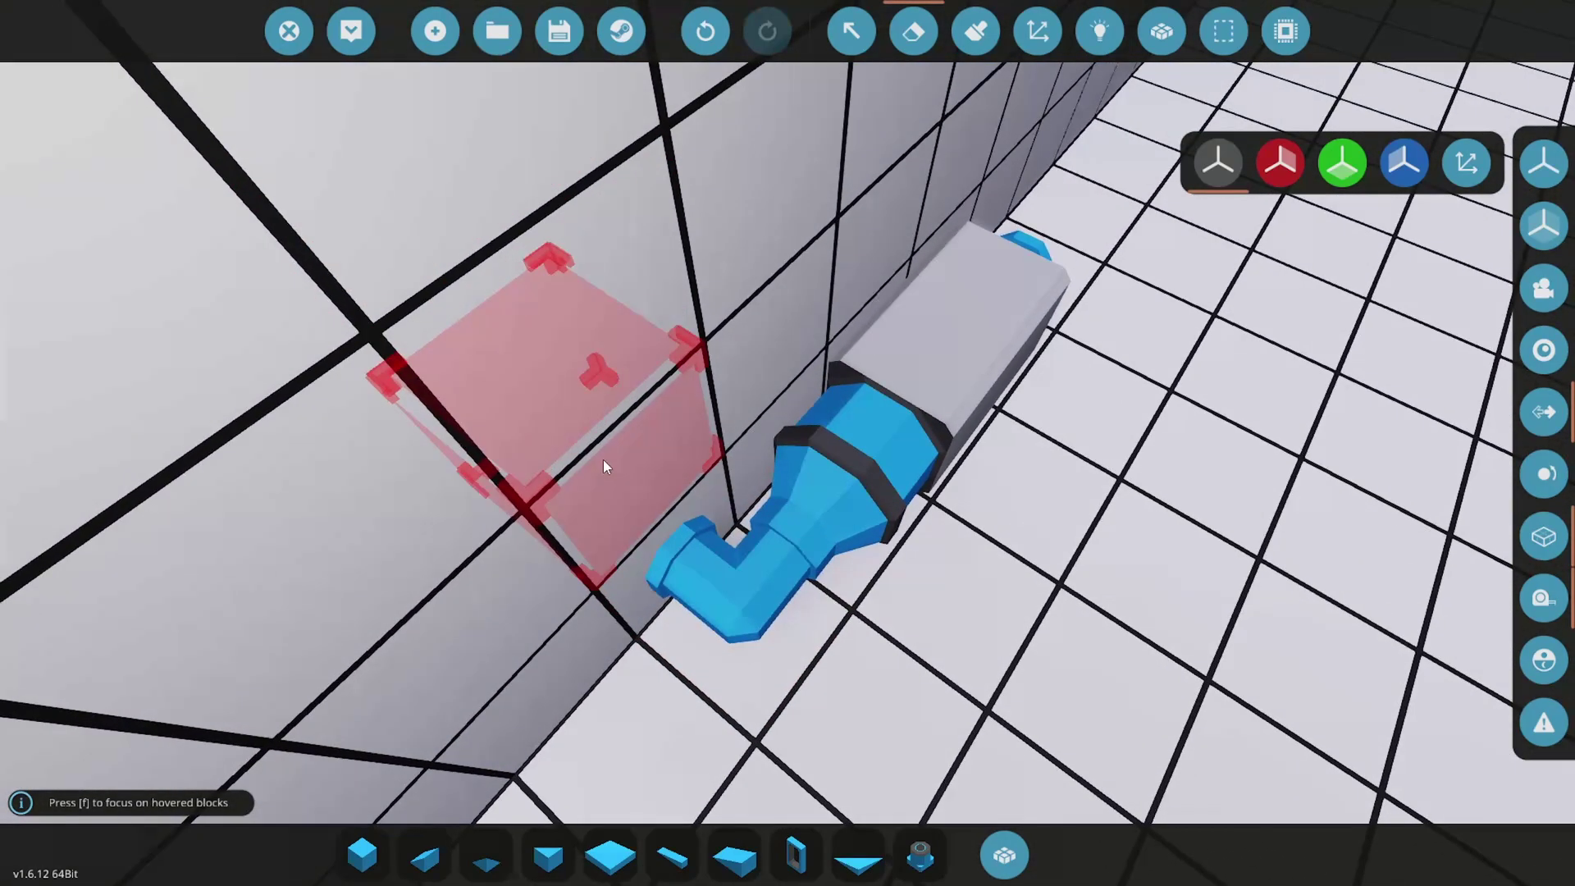
key("w")
key("s")
left_click(668, 459)
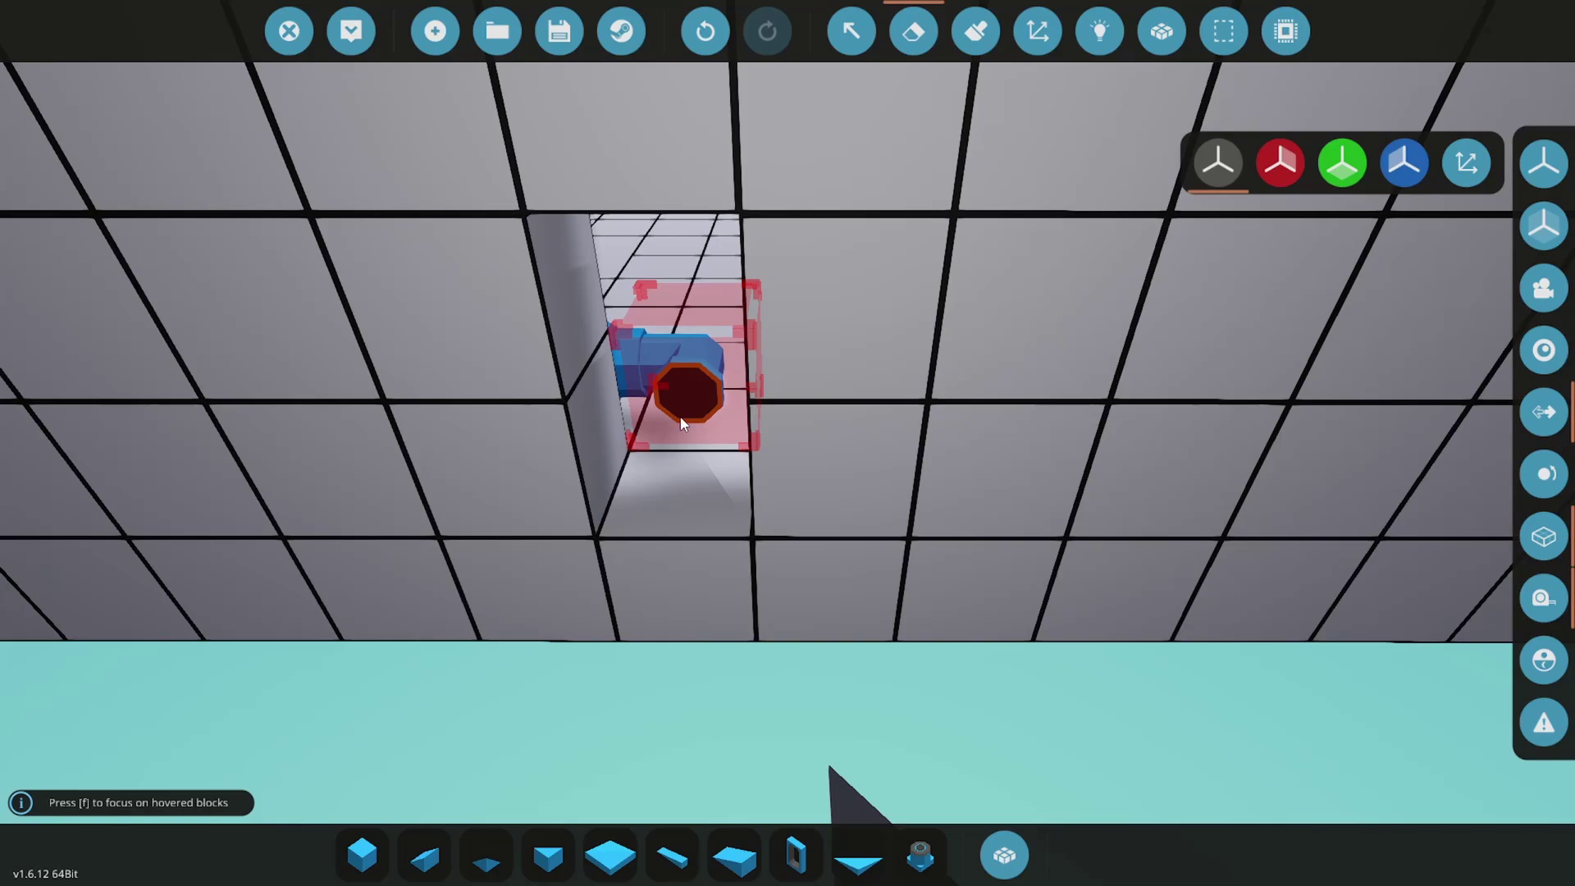
- Fit a light blue Fluid Port into the hull opening at the pipe angle and fill the gap above it with a white block
key("Tab")
type("fluid port")
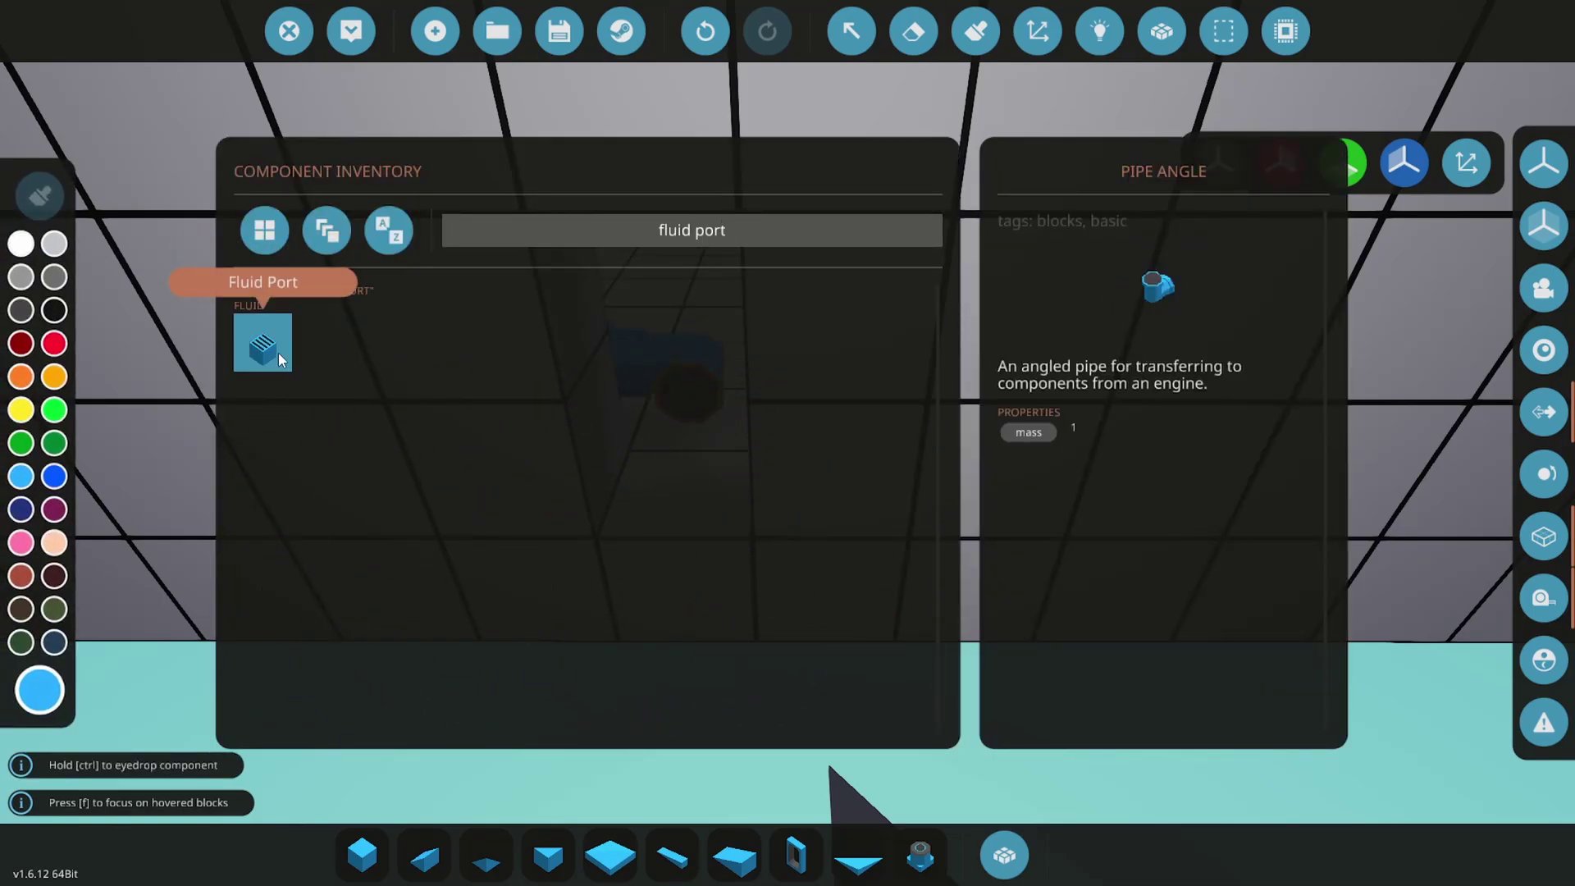
left_click(278, 352)
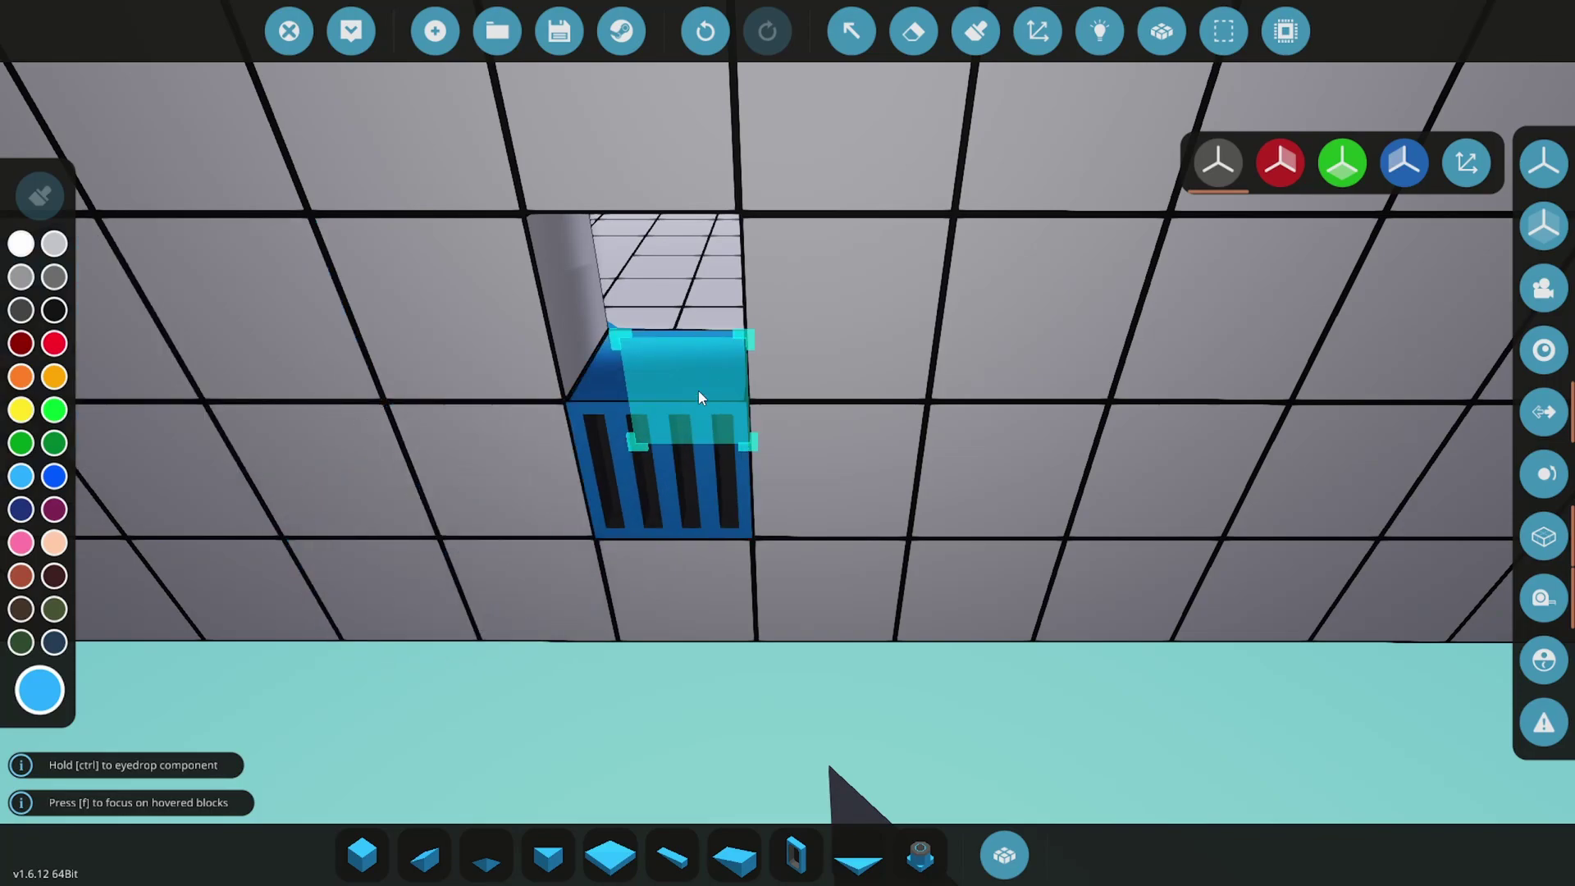
left_click(465, 349, "ctrl")
left_click(637, 380)
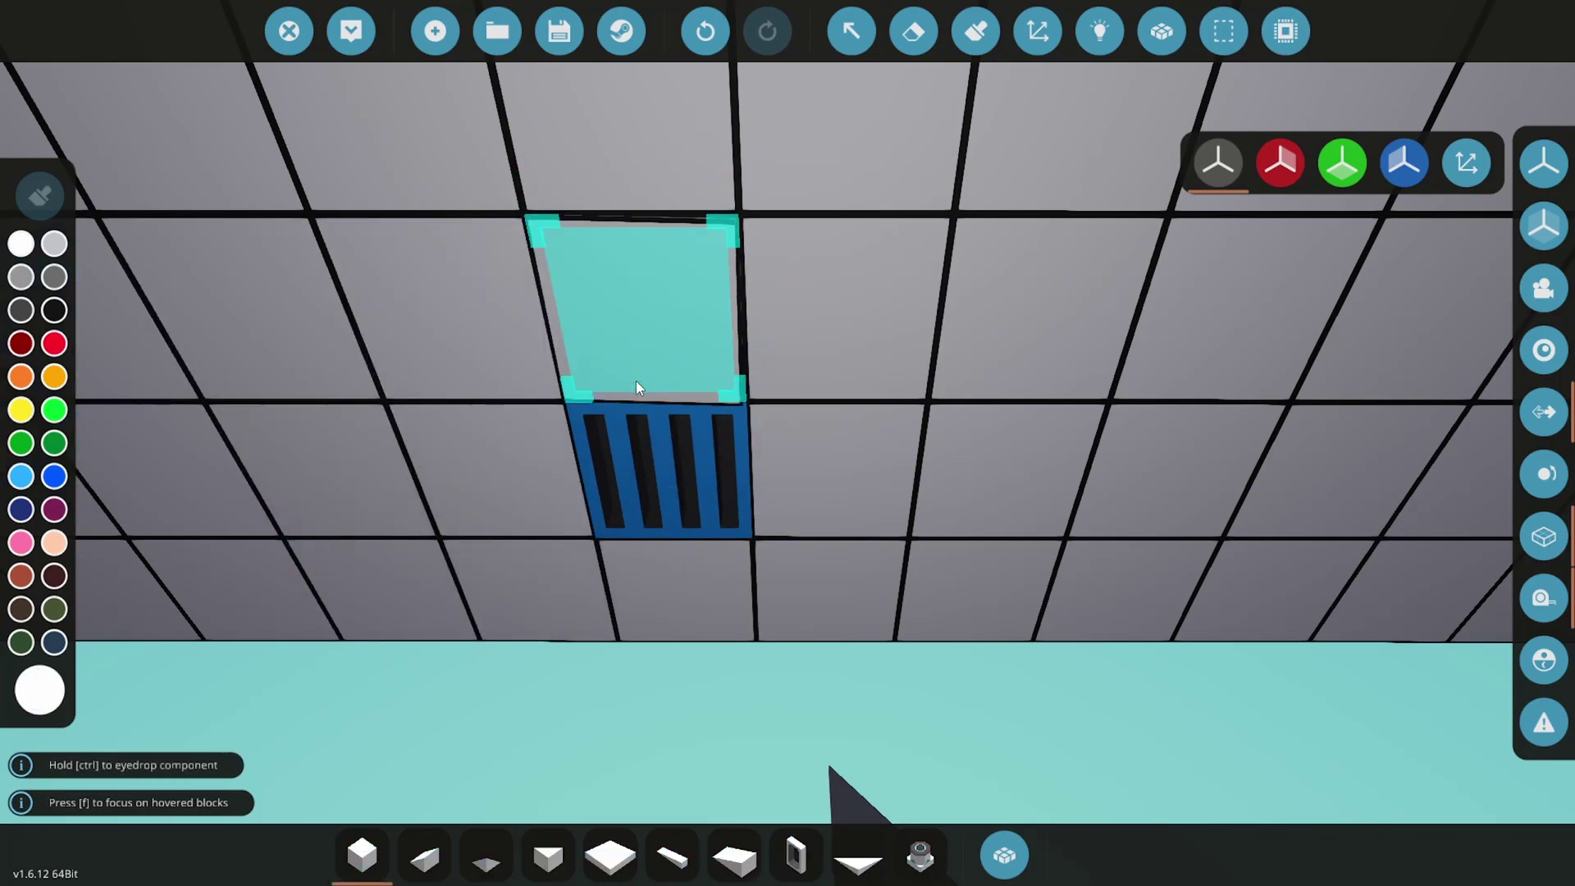
- Attach a light blue Fluid Port to the free end of the fluid pump inside the hull
key("s")
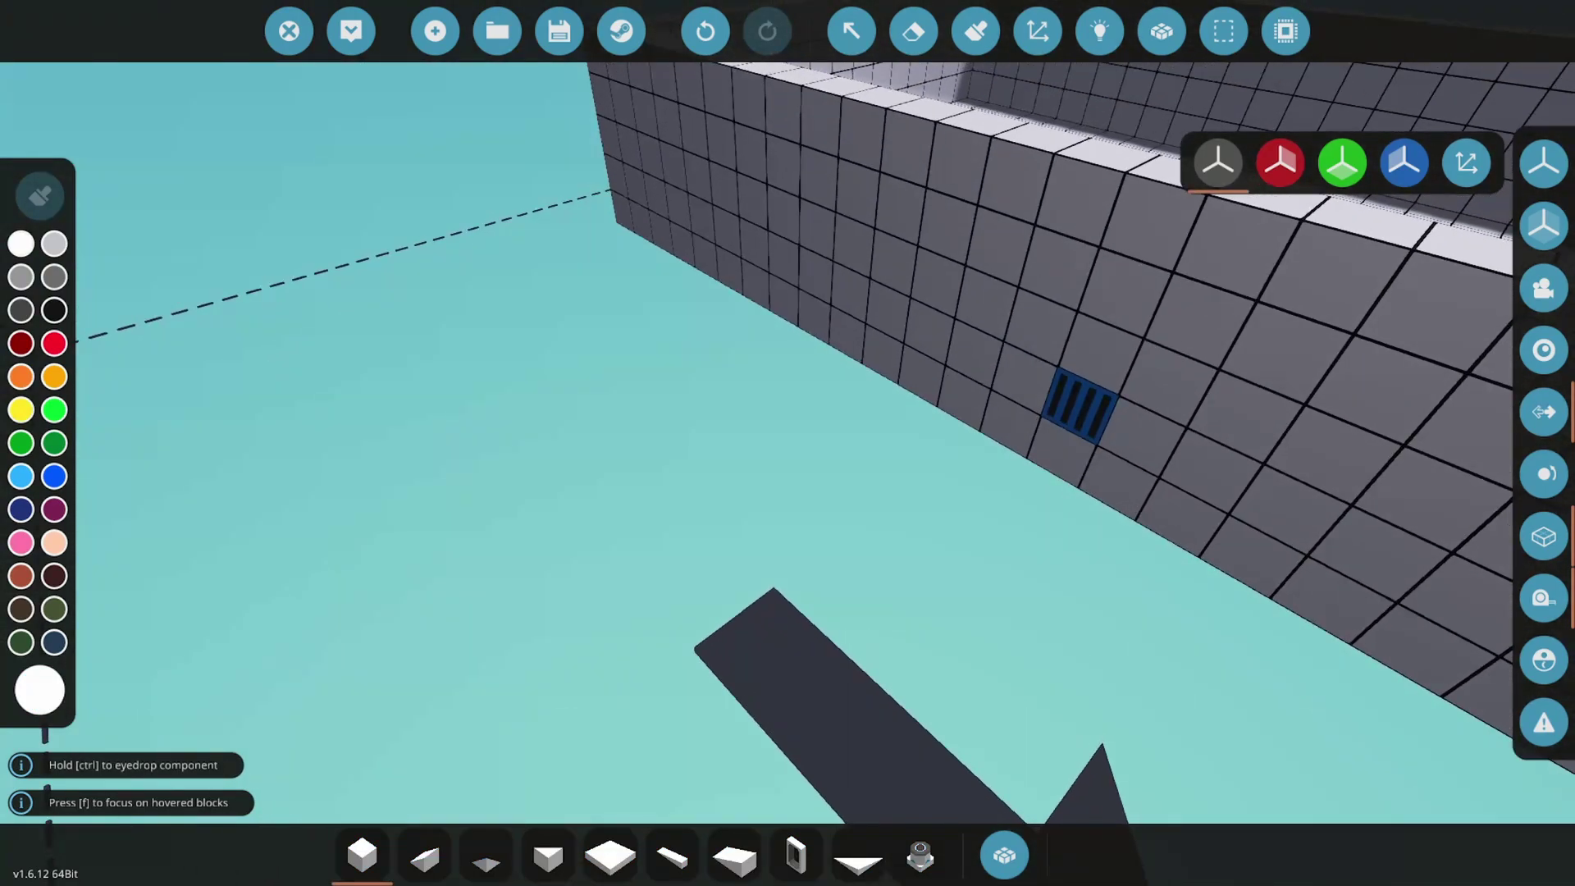
key("w")
key("s")
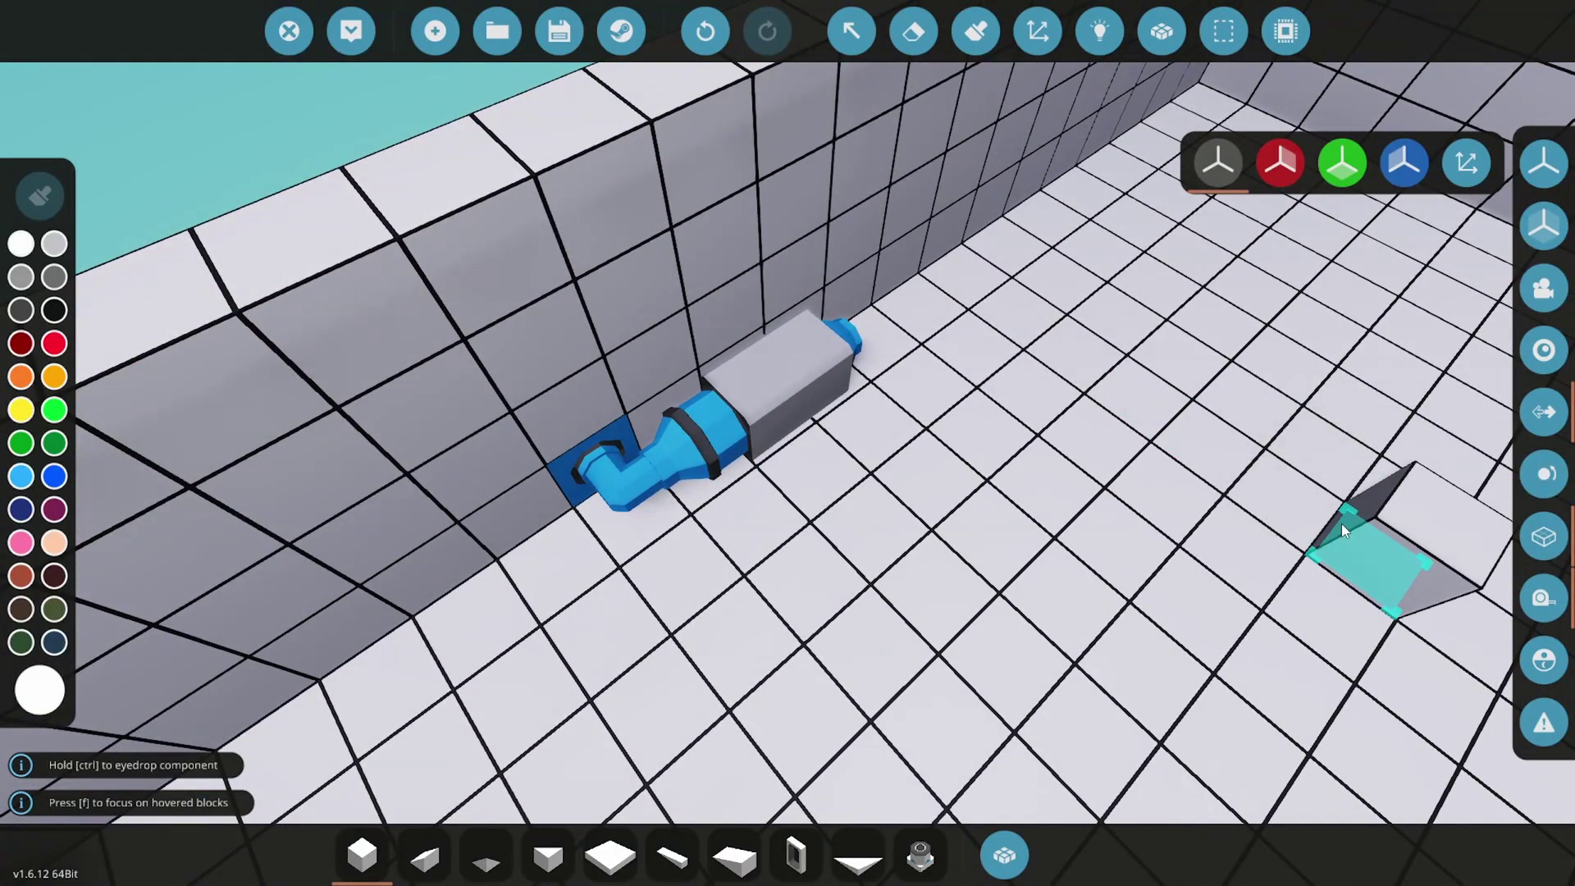
key("q")
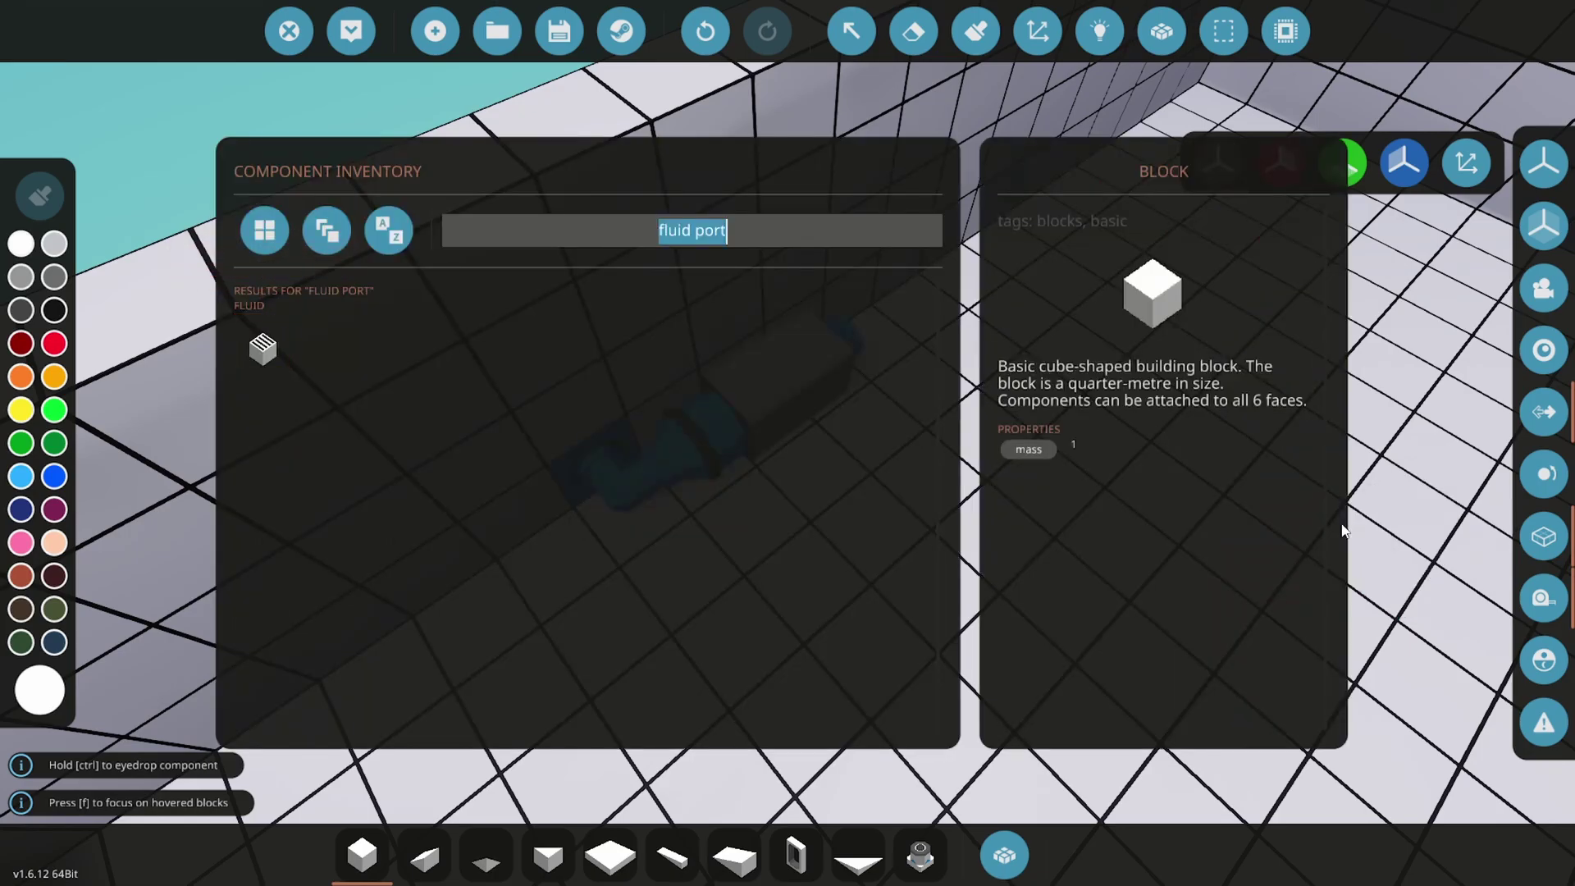
left_click(22, 484)
left_click(262, 349)
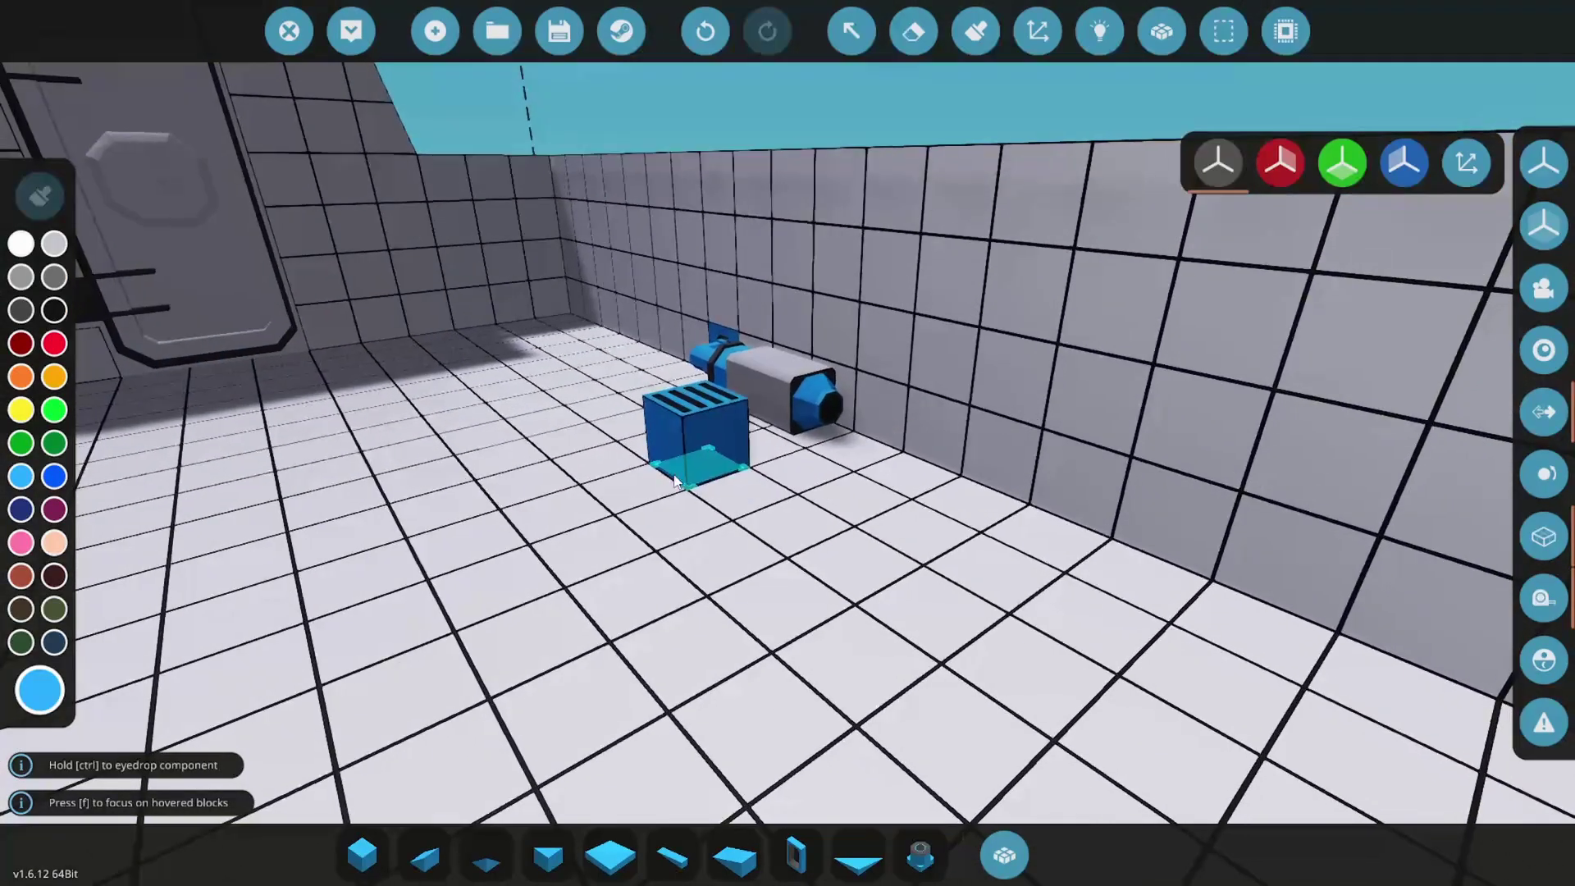
left_click(824, 410)
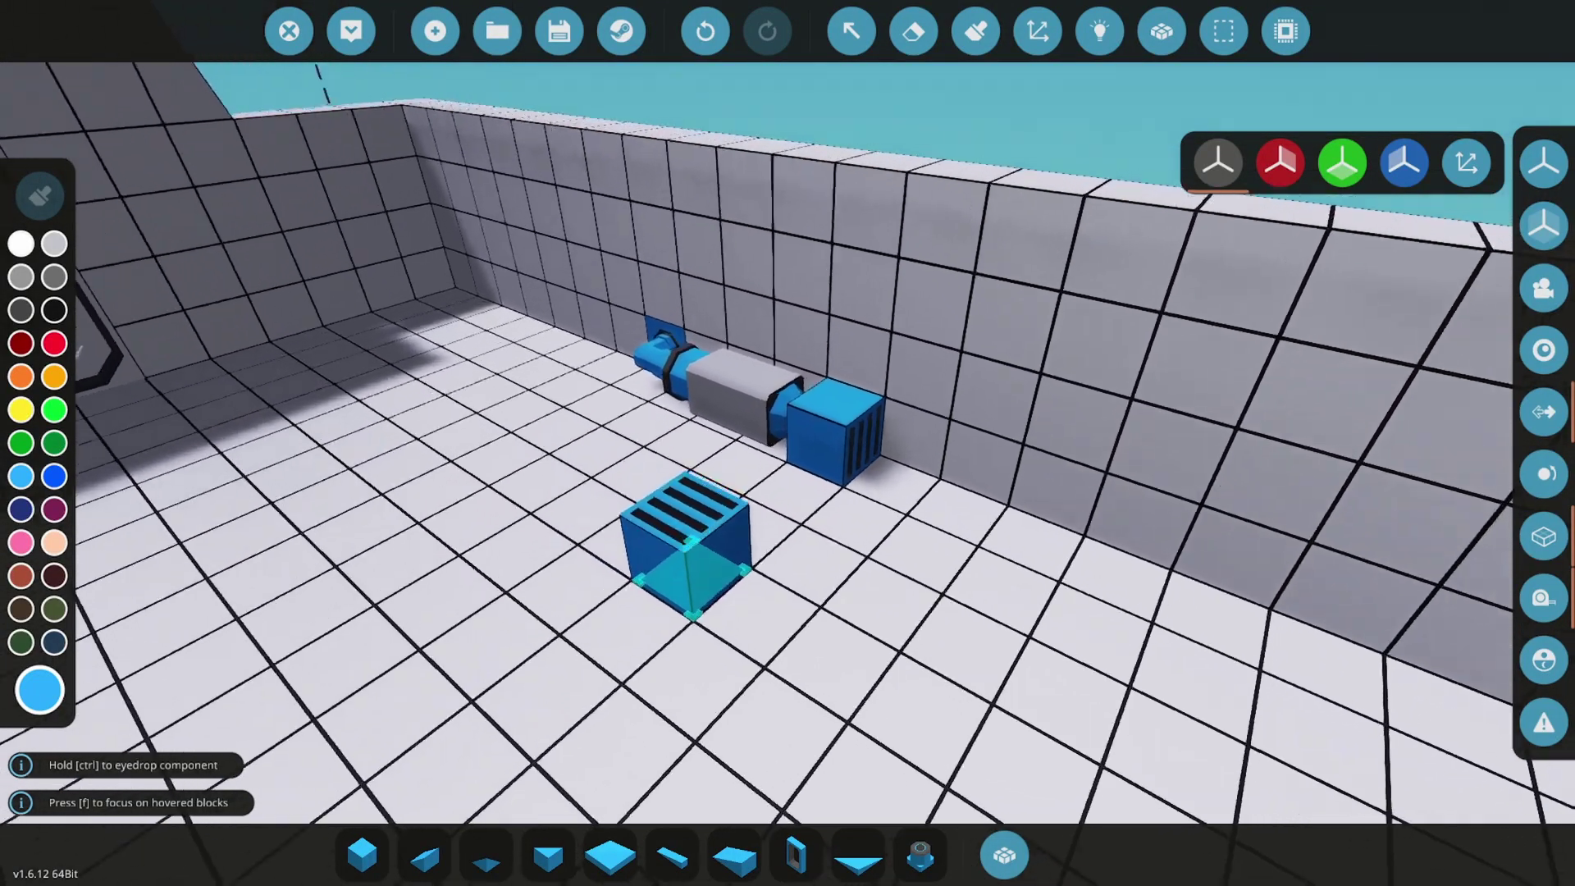
- Place the saved Bilge Pump microcontroller directly on top of the fluid pump, against the side wall
left_click_drag(697, 562, 798, 630)
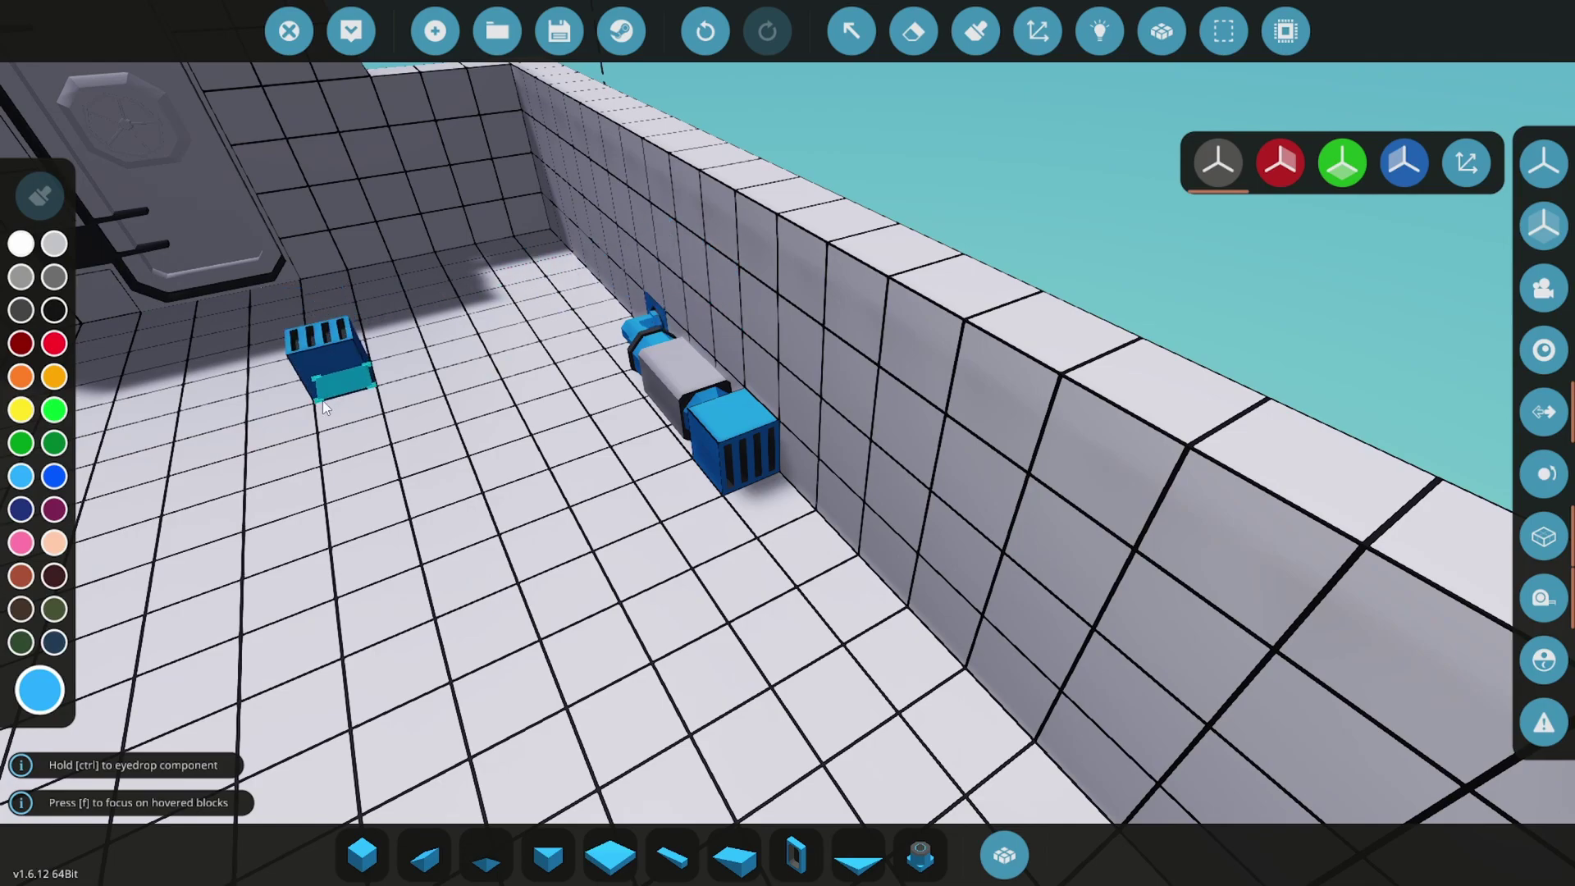
type("q")
type("bilge")
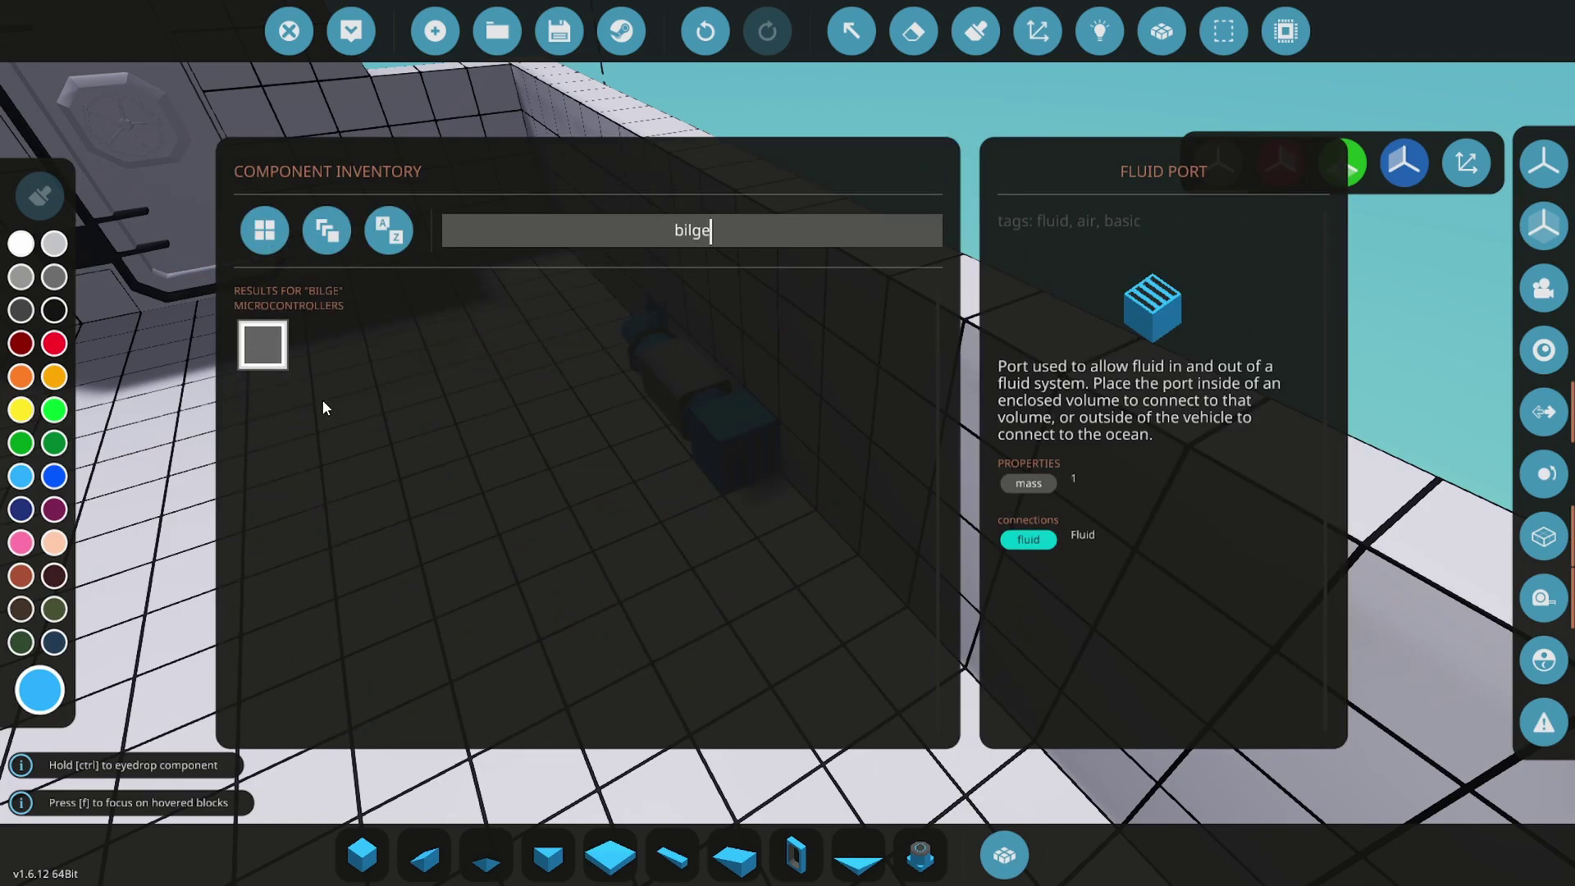
left_click(275, 361)
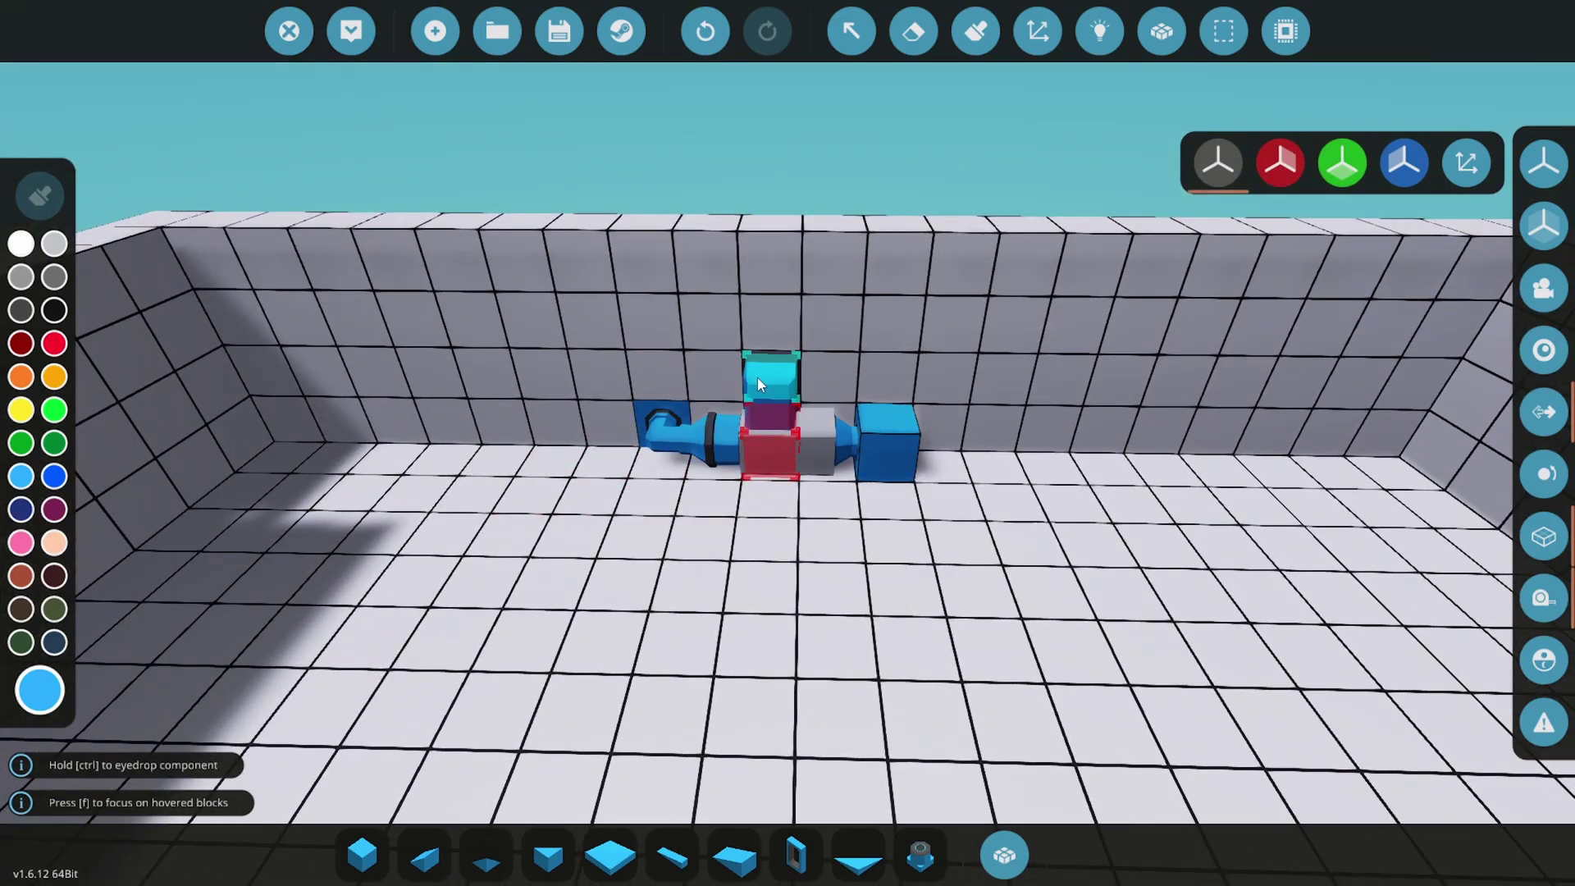
key("l")
left_click(814, 373)
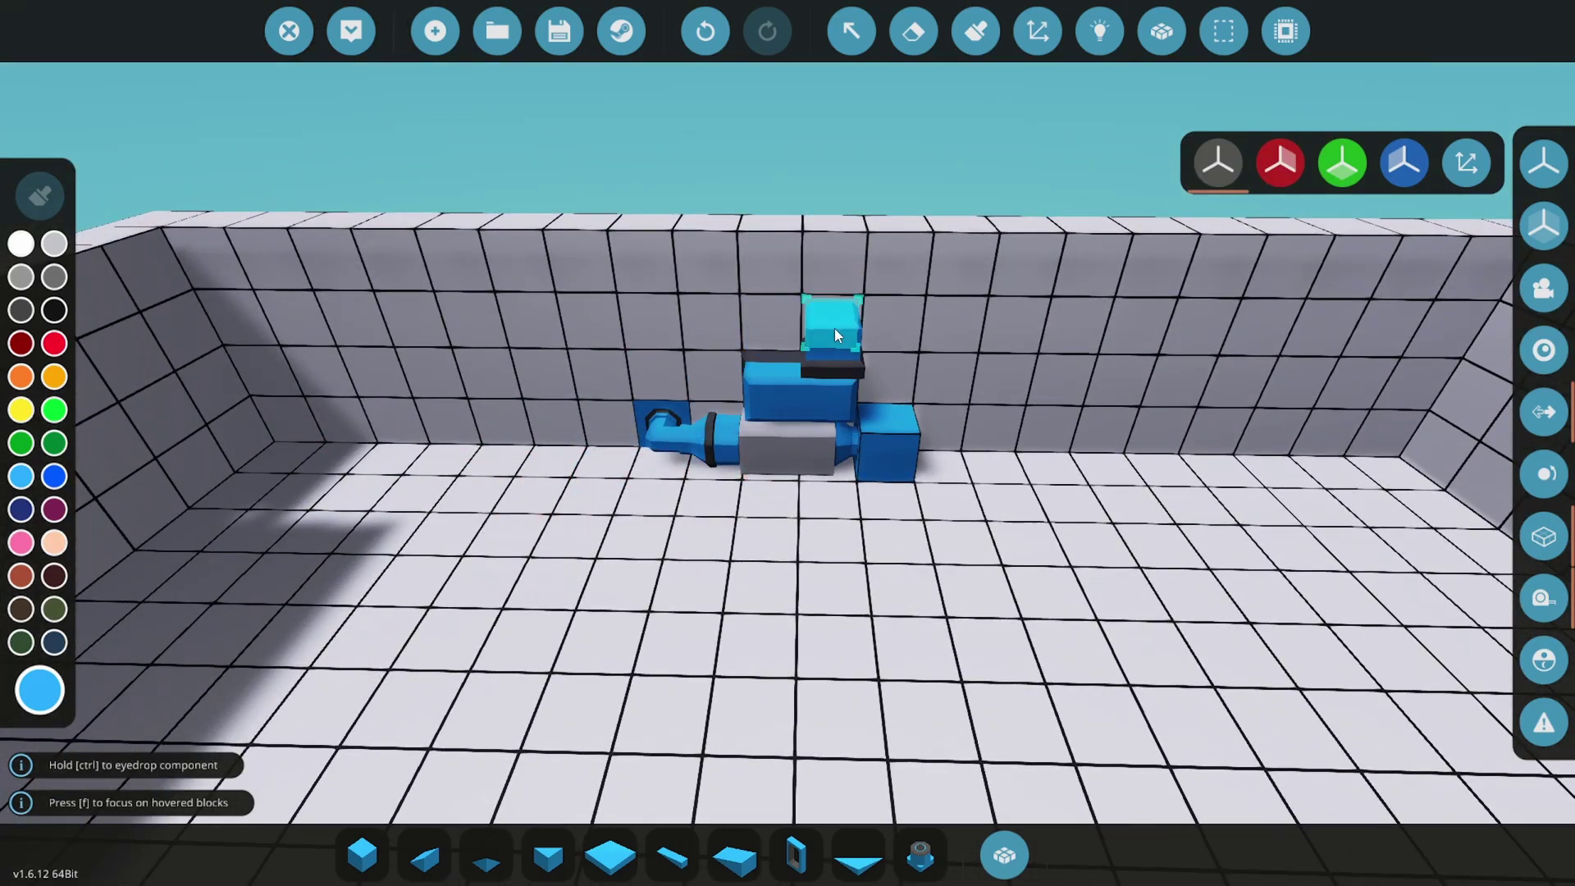
- Set a light blue Fluid Meter flush into the hull floor near the pipe angle, with its sensor face up
scroll(938, 107, "up", 1)
type("q")
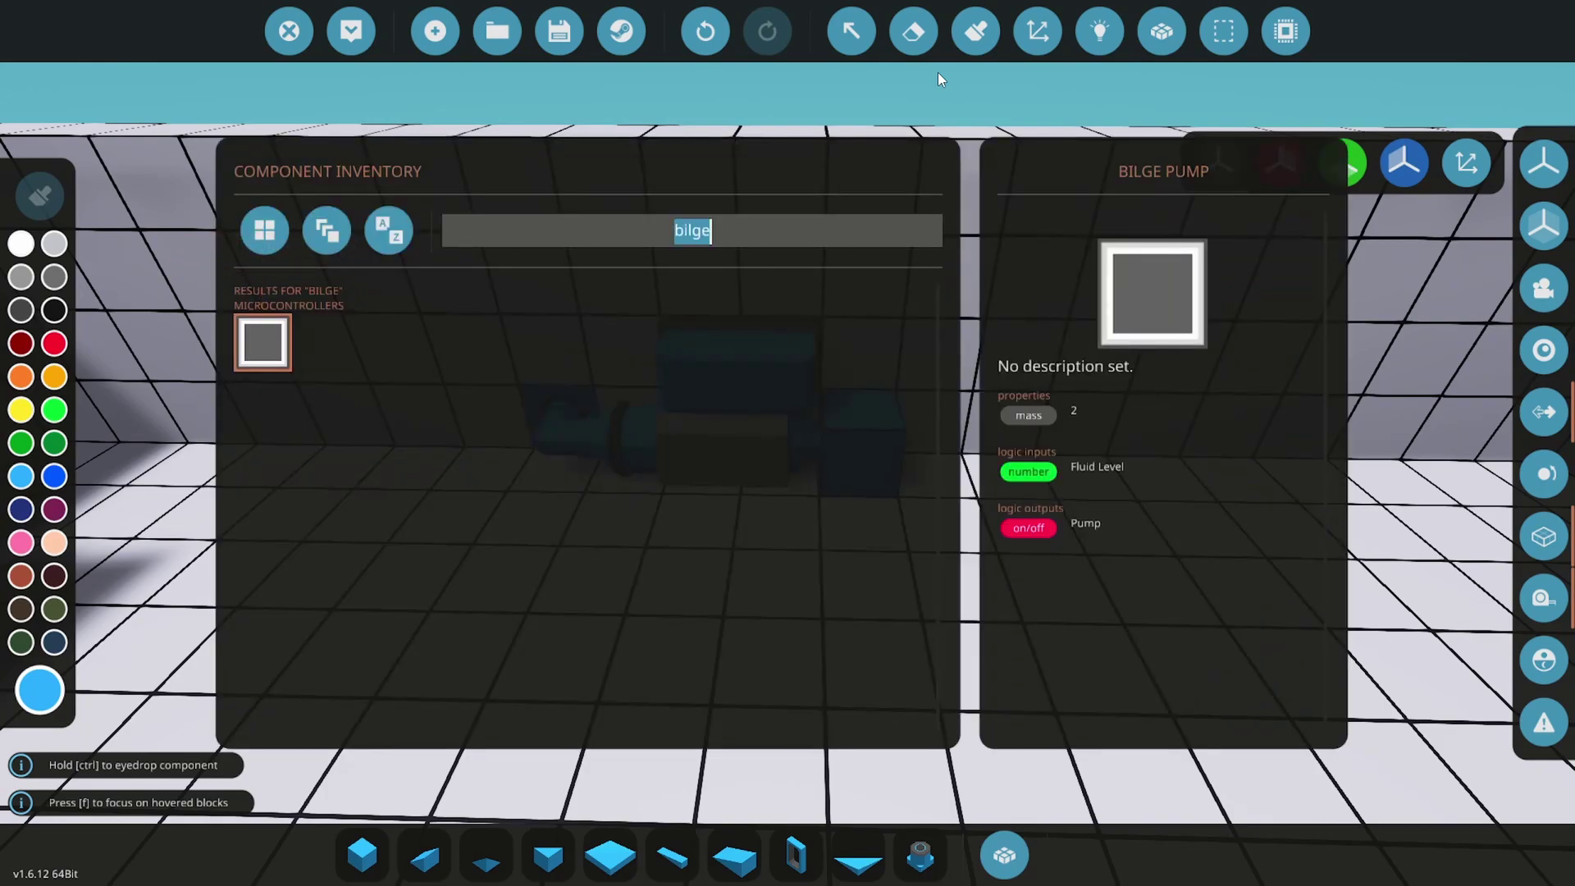
type("fluid met")
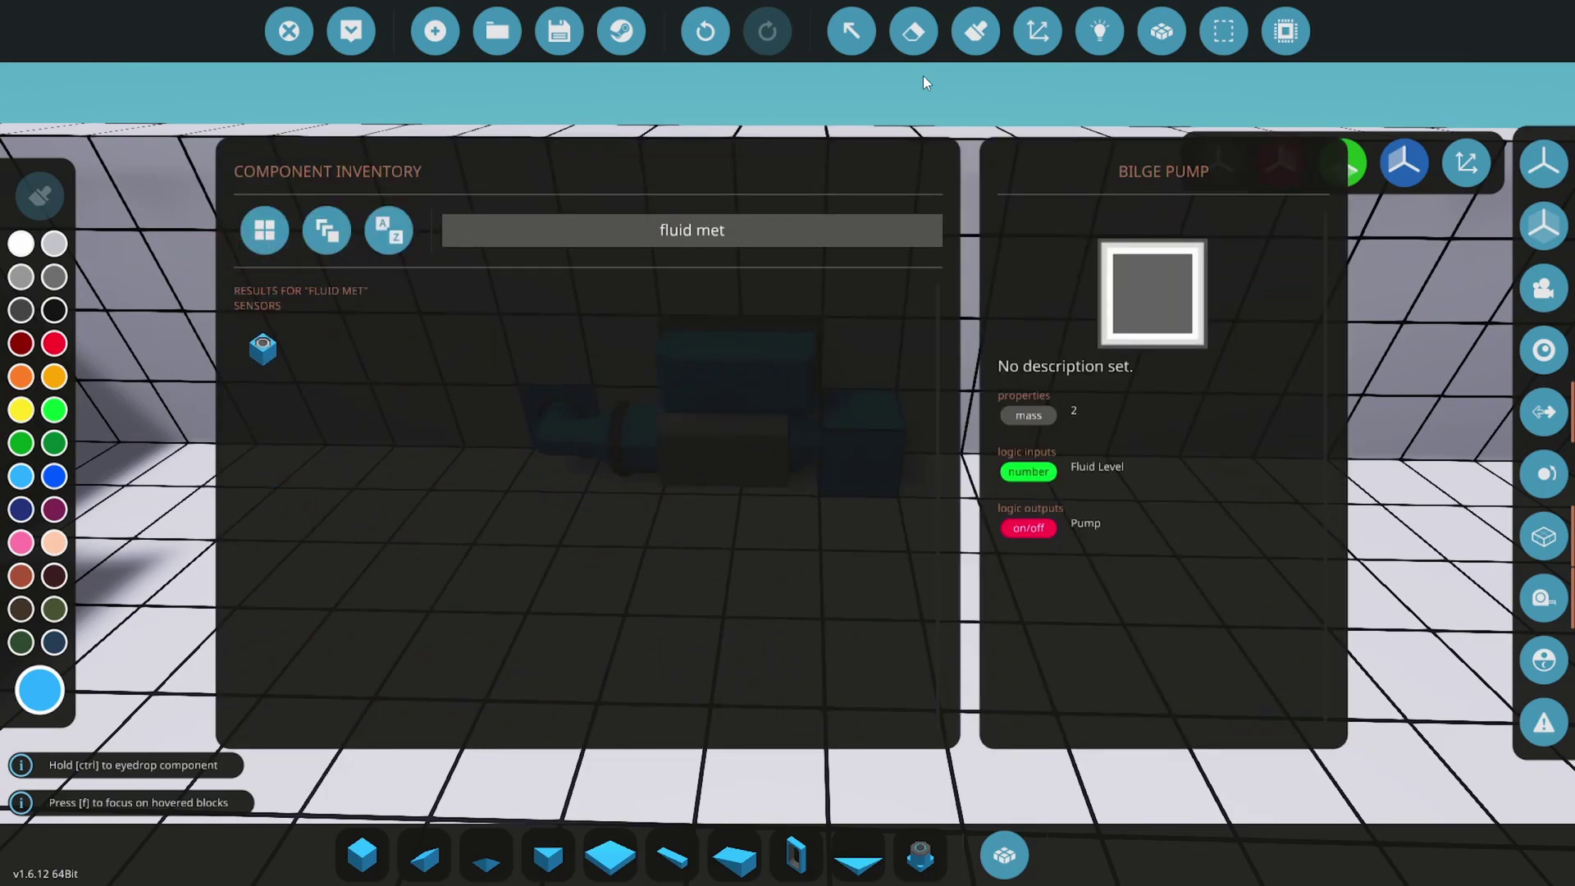
left_click(256, 342)
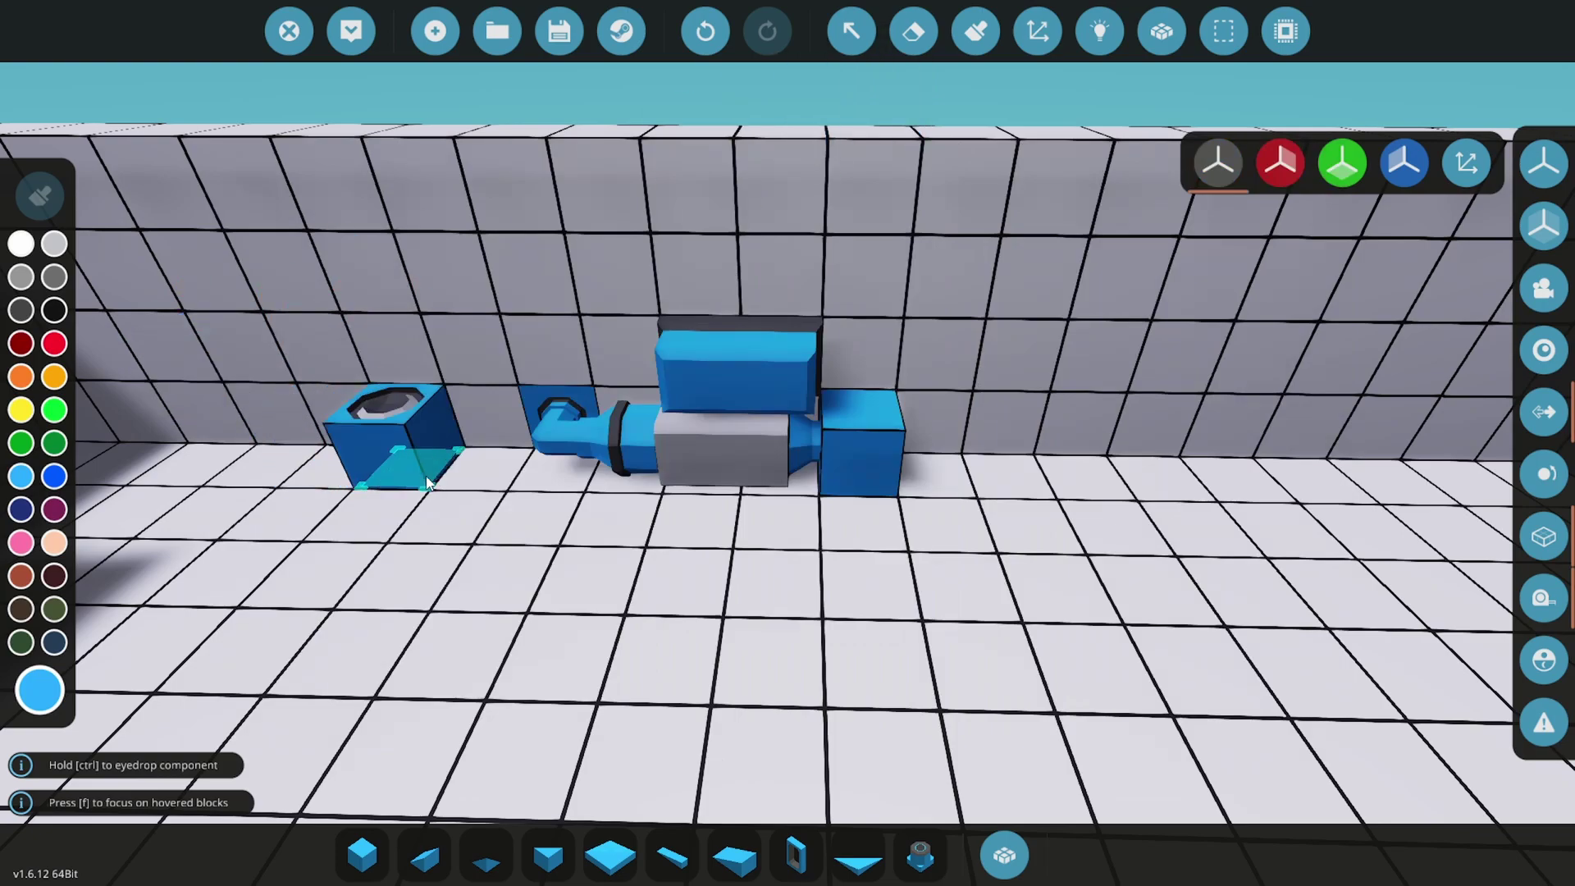
left_click(397, 477)
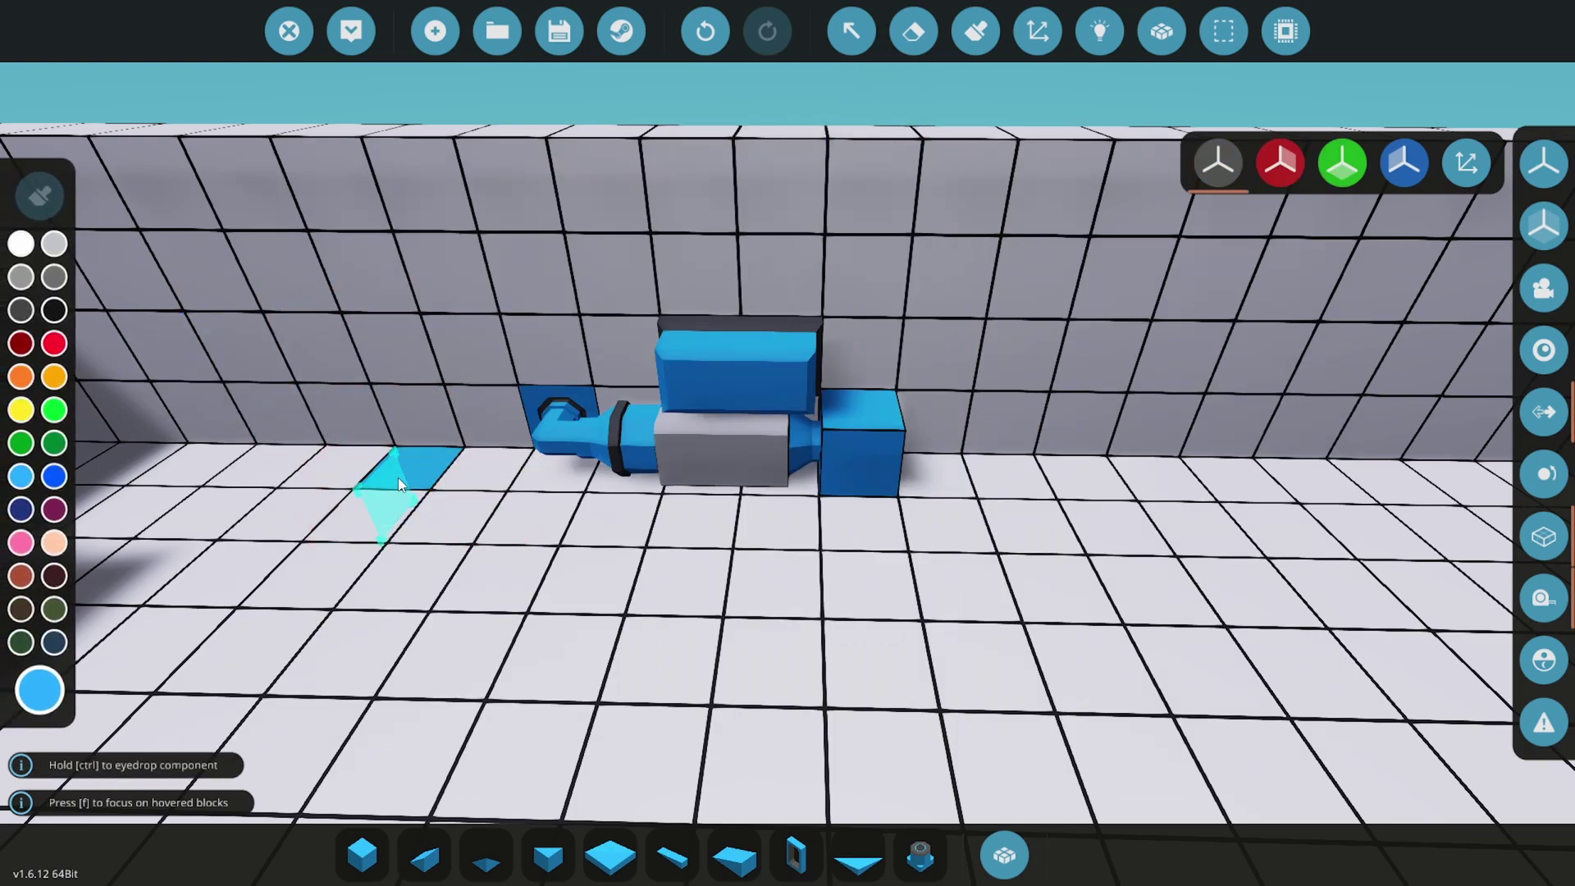
- Link the fluid meter's Fluid Level output to the microcontroller's Fluid Level input, and the microcontroller's Pump output to the fluid pump's on/off input
left_click(1092, 28)
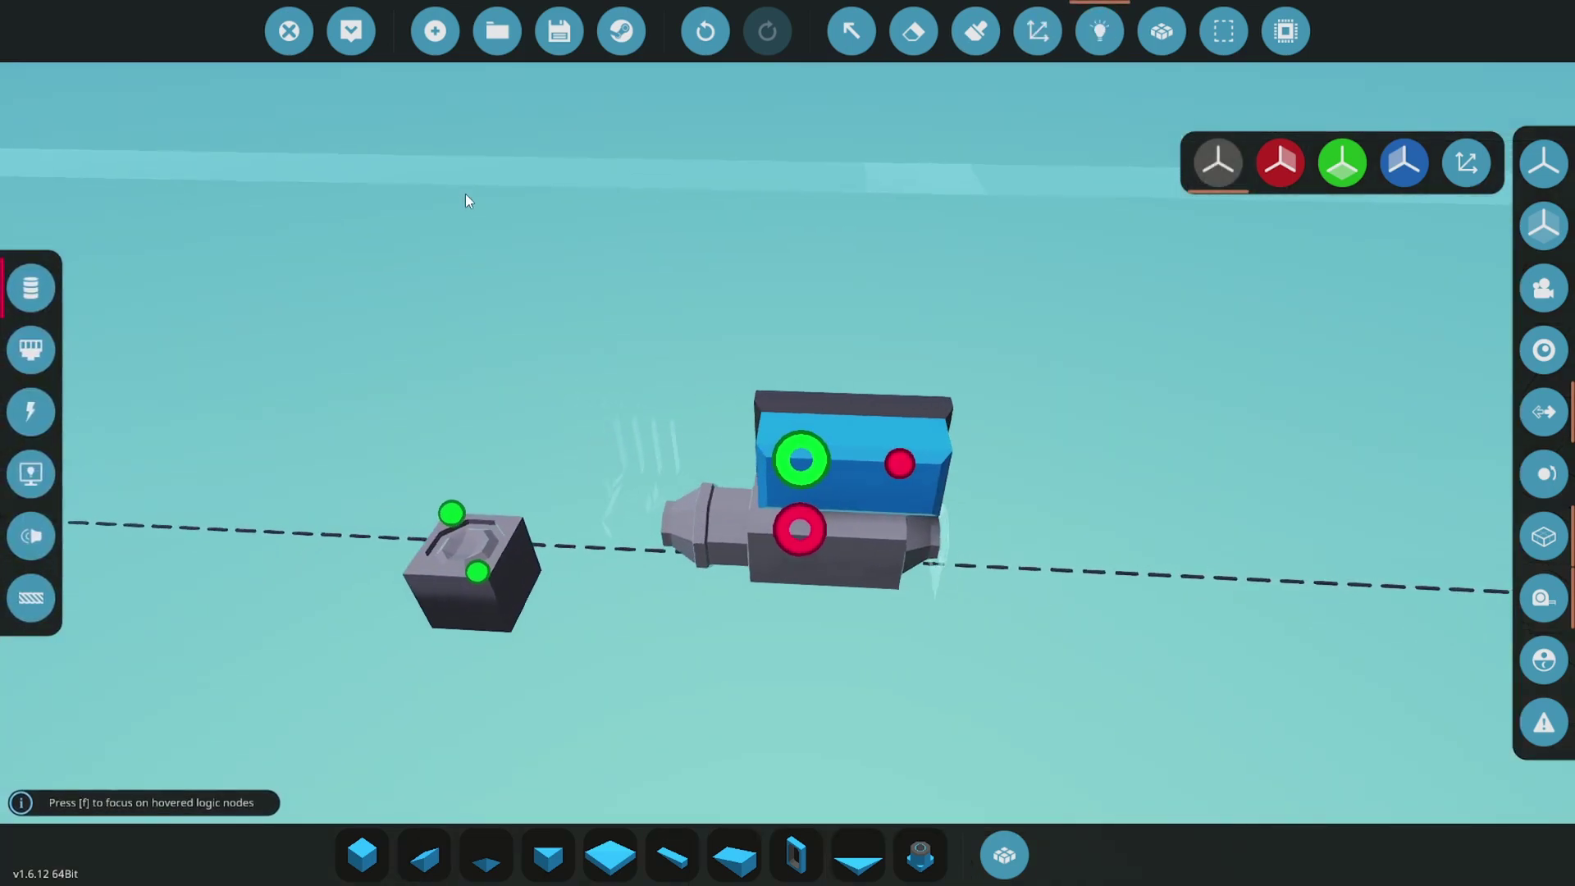
key("w")
mouse_move(384, 528)
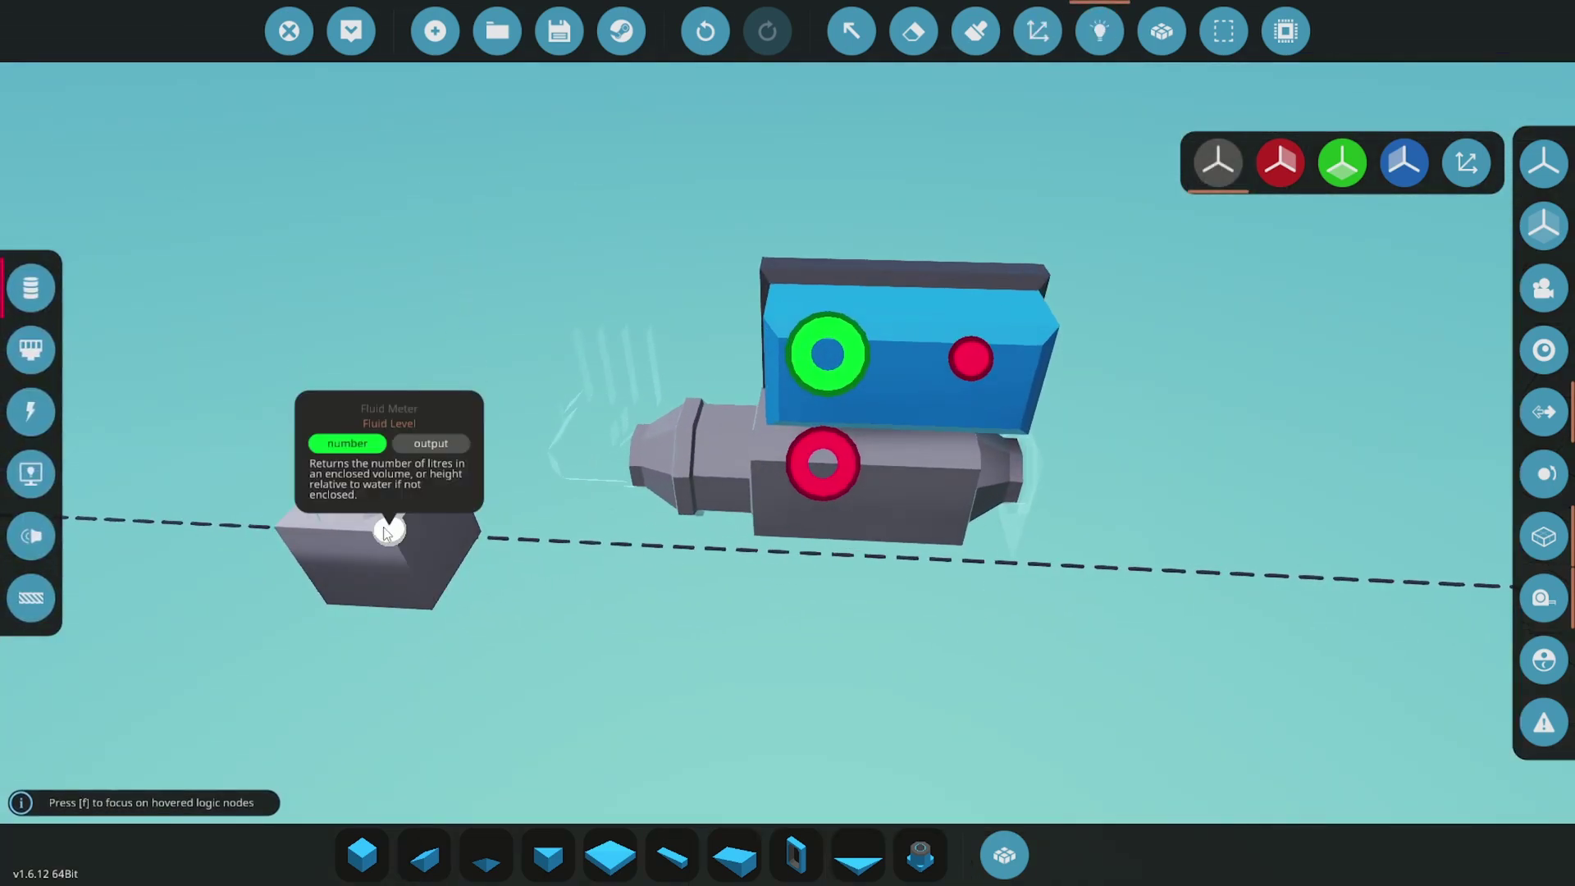
left_click_drag(388, 529, 826, 355)
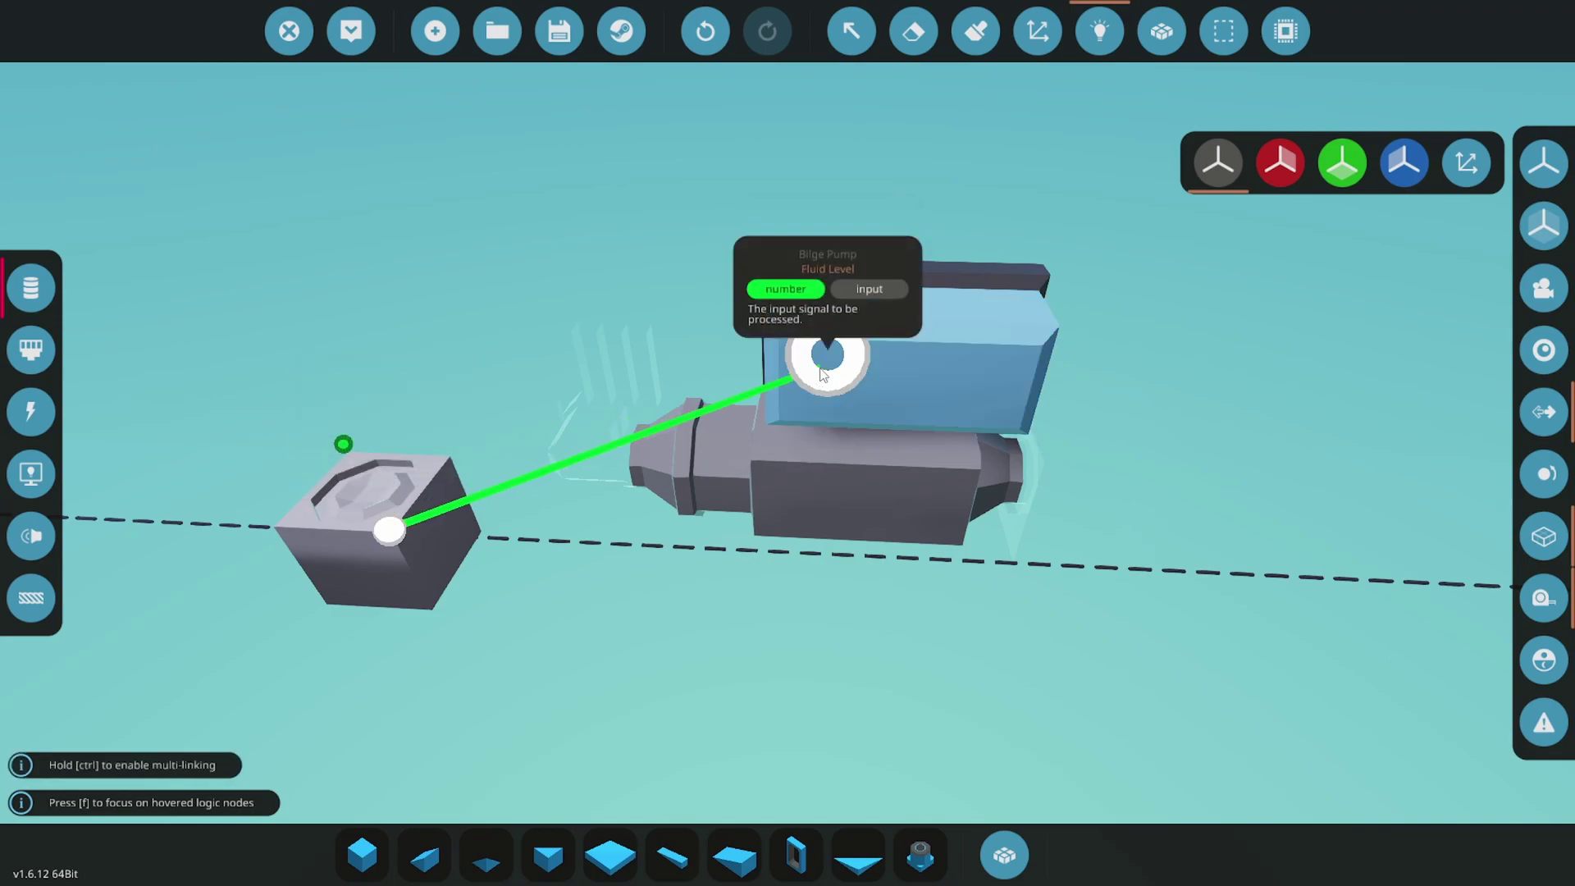
left_click_drag(976, 375, 819, 460)
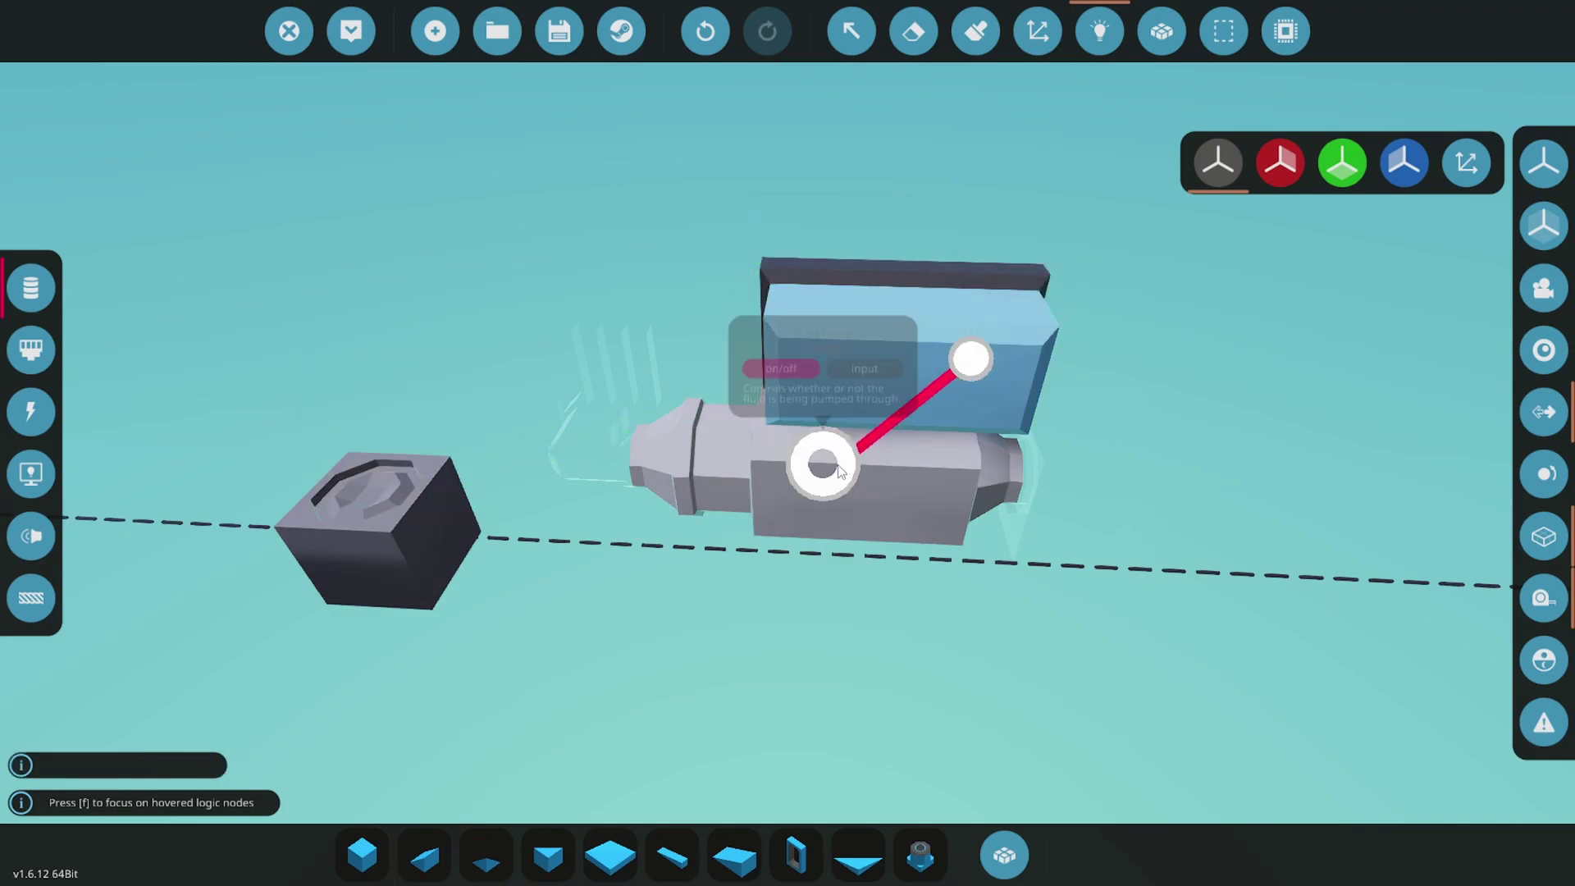
left_click(1099, 30)
- Place a two-block-wide battery on top of the microcontroller, against the side wall
type("qbattery")
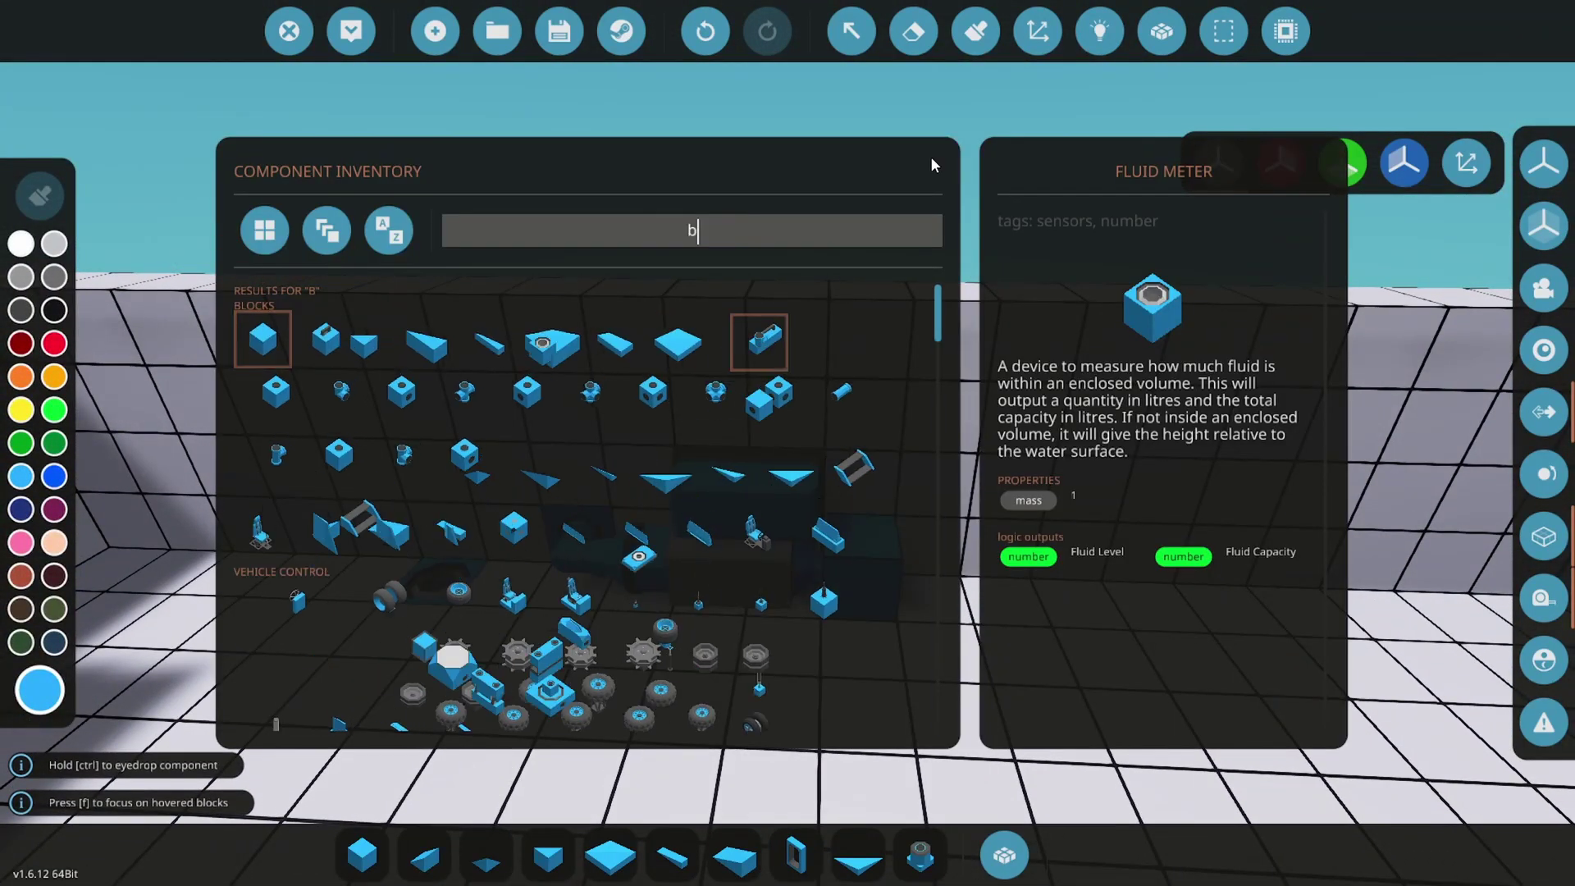
left_click(408, 338)
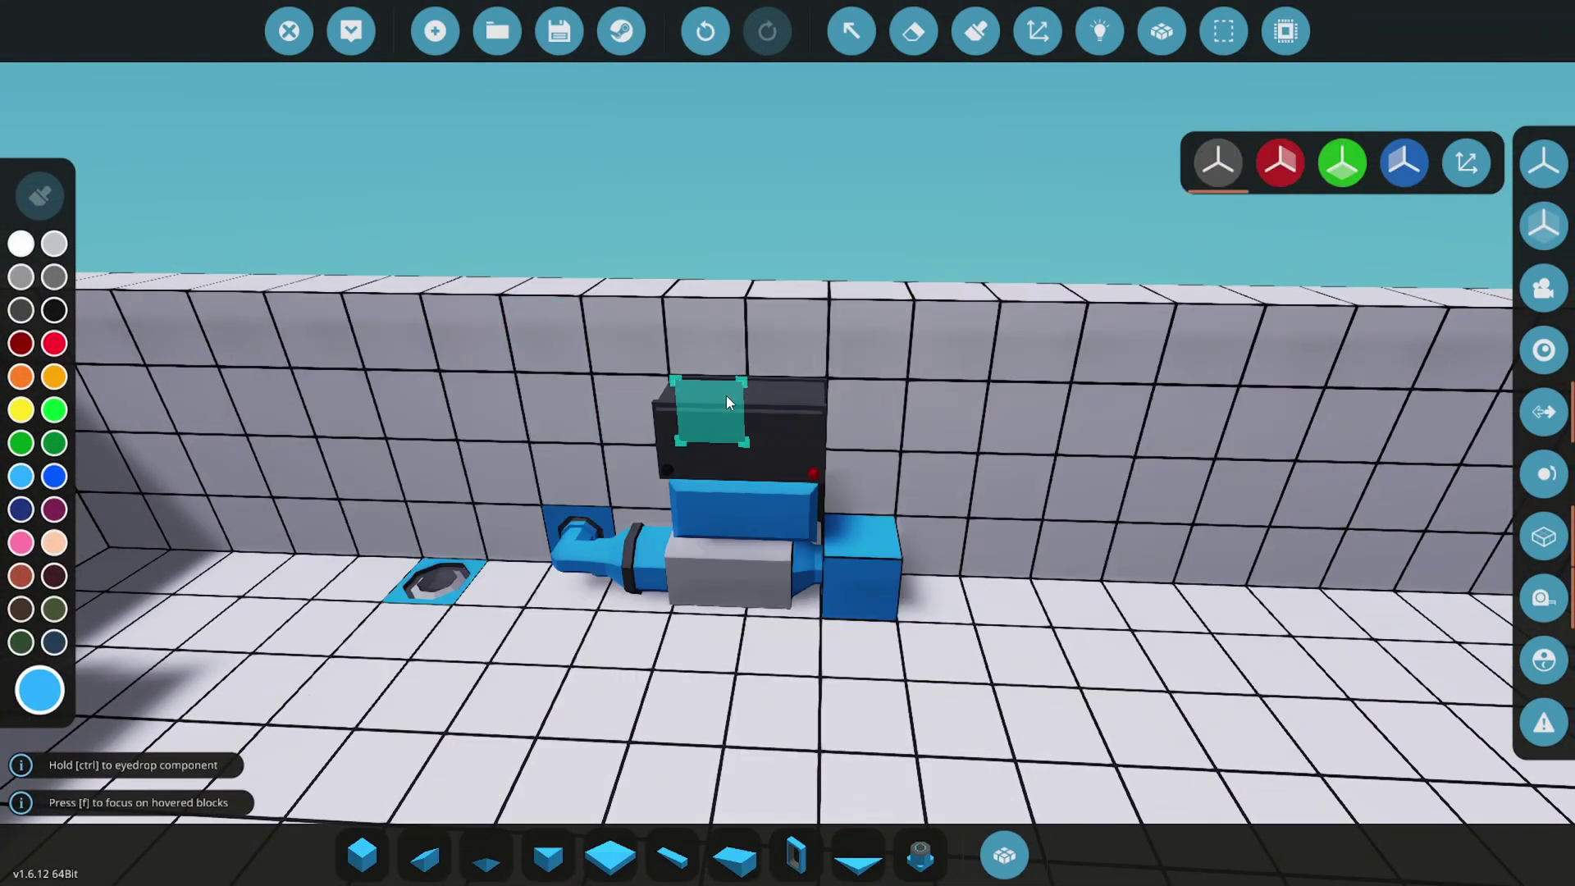
left_click(726, 396)
- Connect the battery's electric node to the fluid pump's electric node to power the pump
left_click(1099, 30)
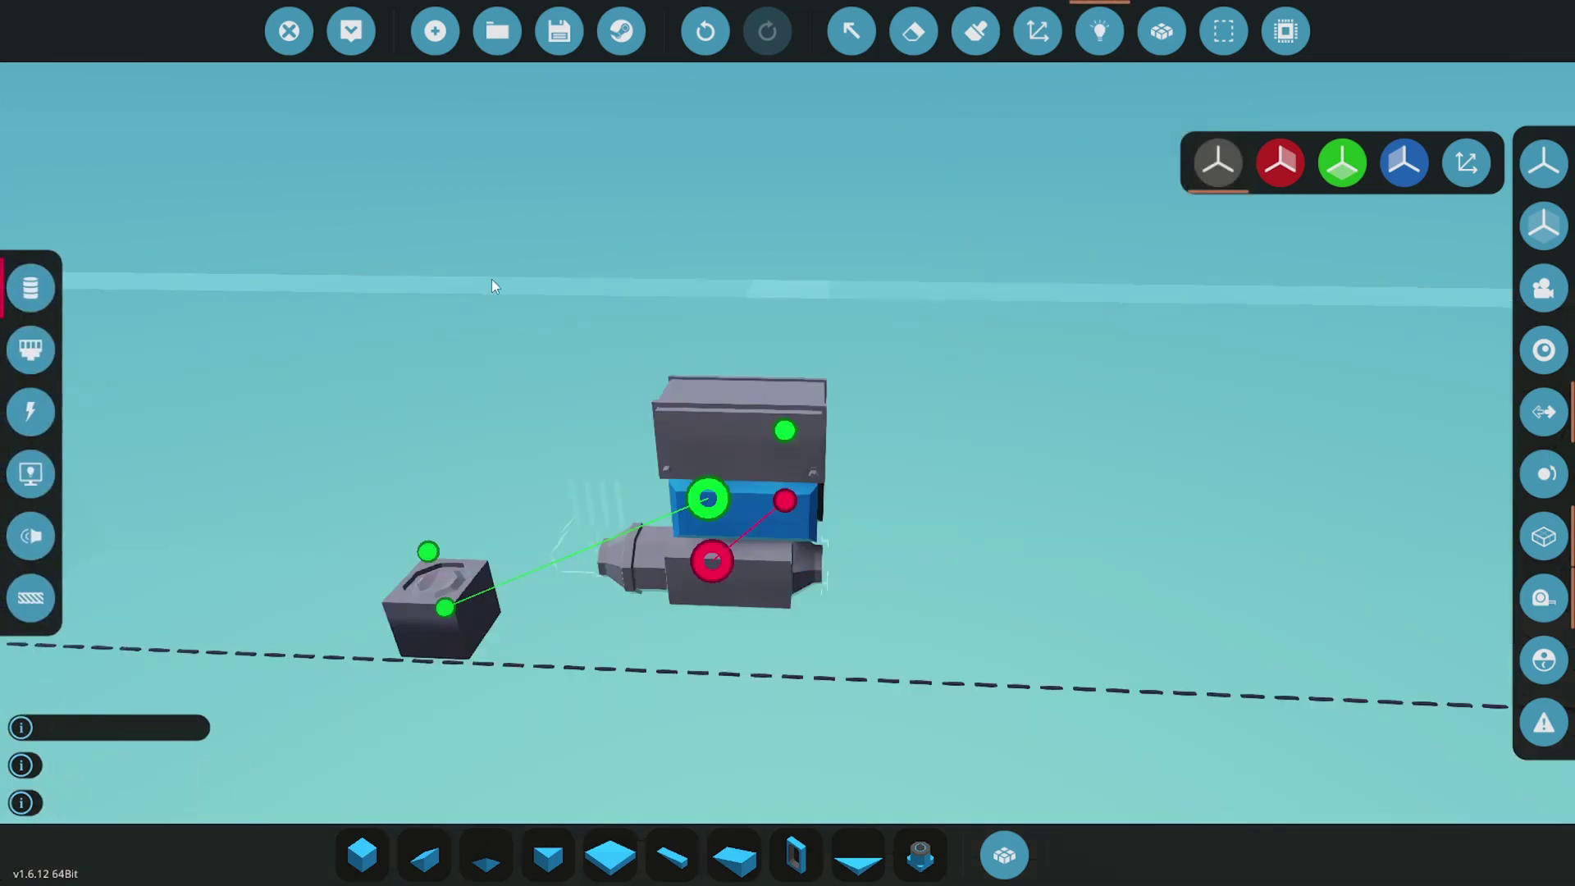
left_click(30, 410)
left_click_drag(695, 560, 713, 562)
left_click(1100, 50)
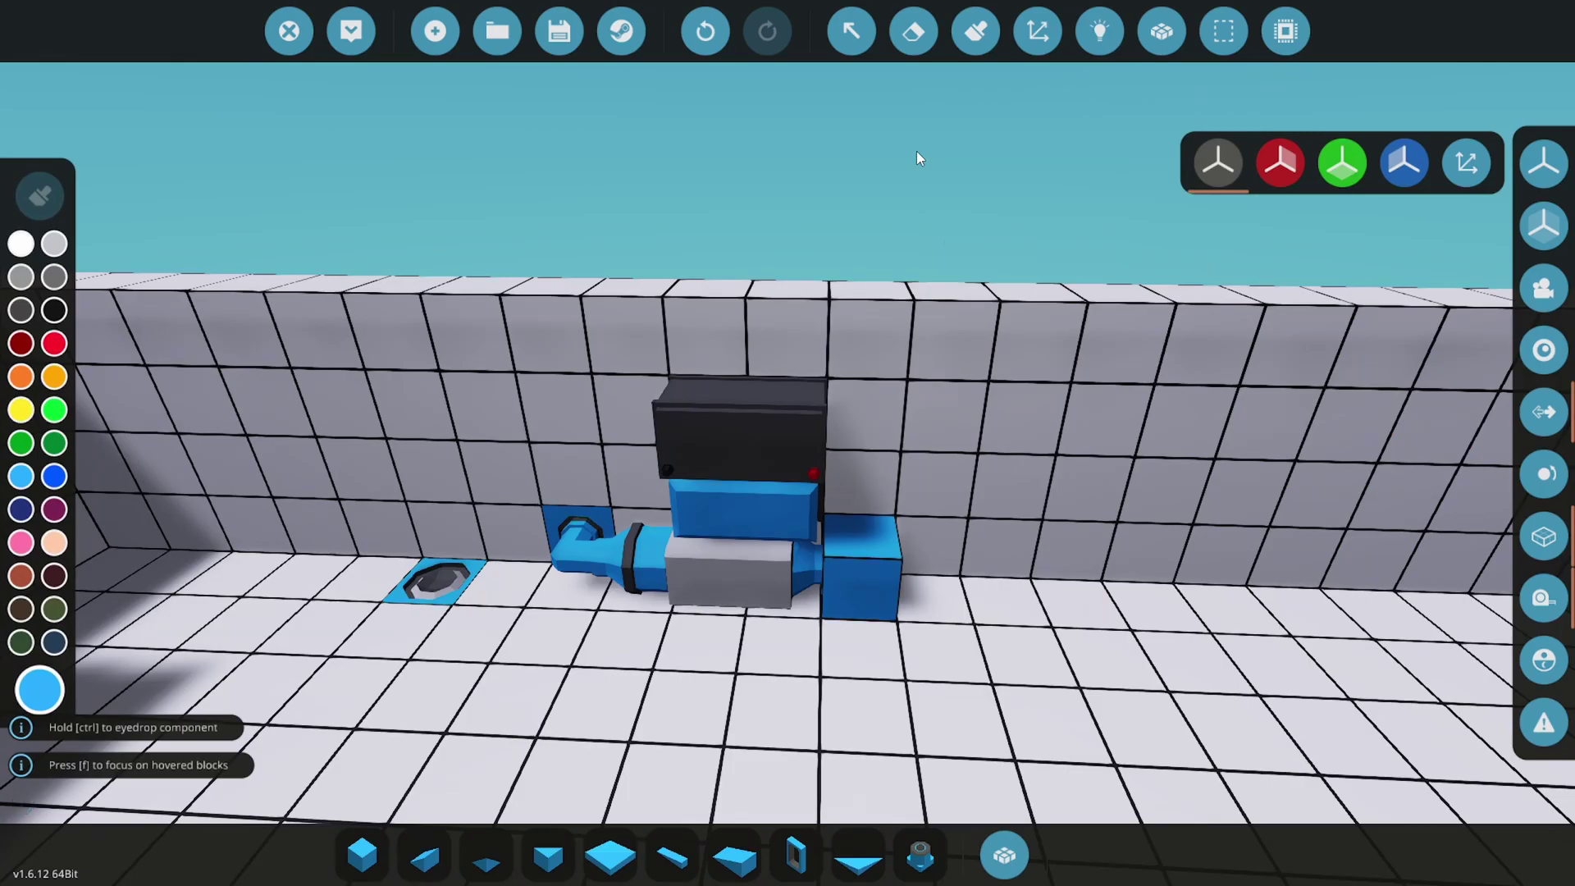
right_click(917, 151)
key("d")
key("s")
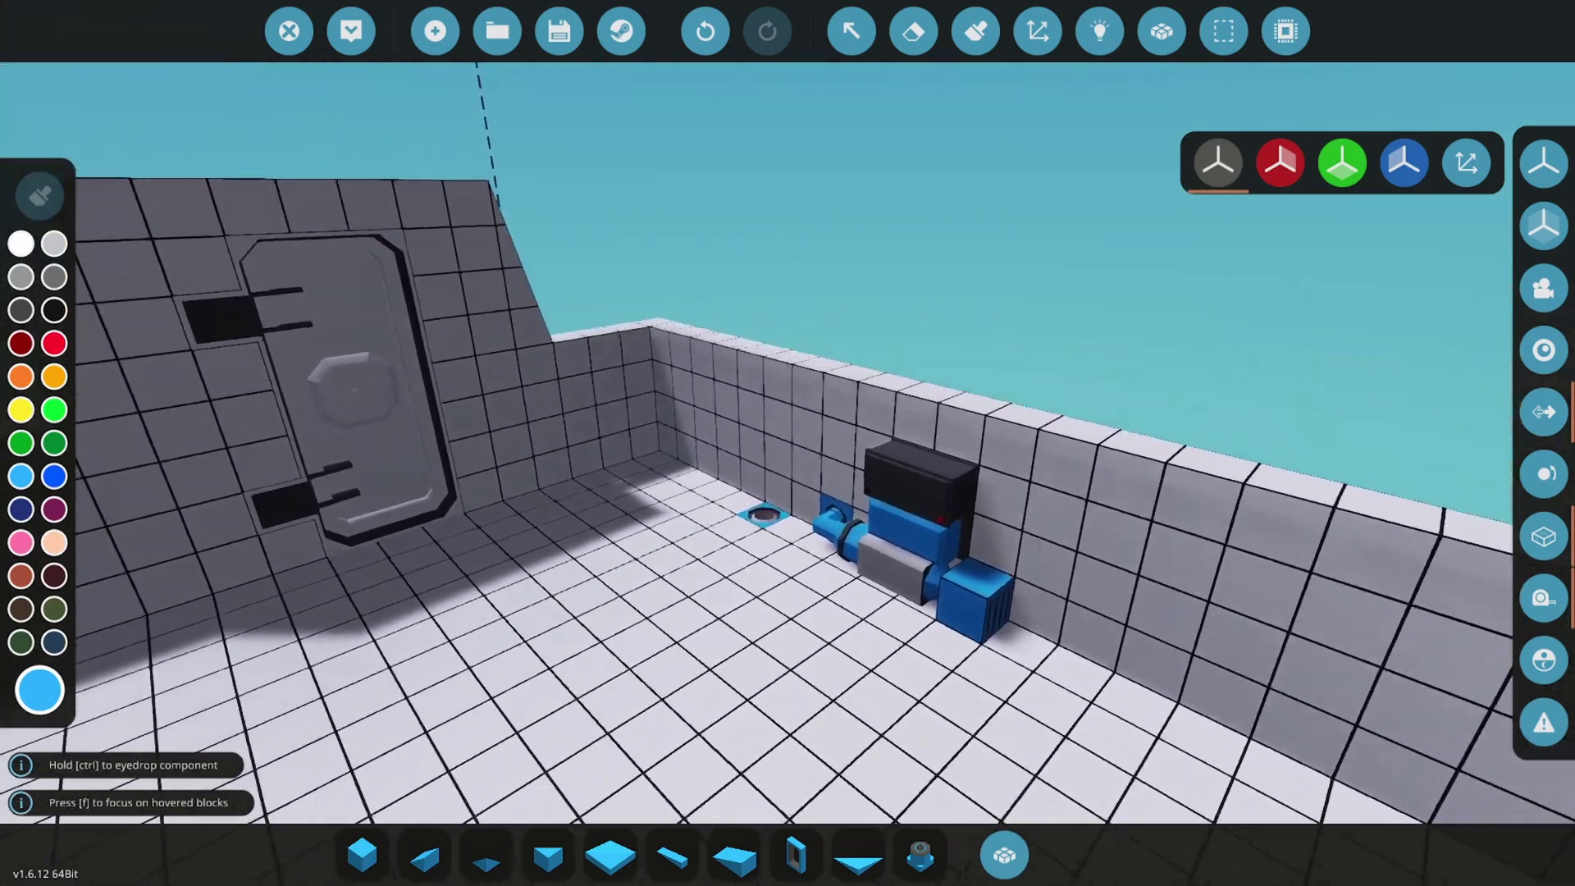
key("s")
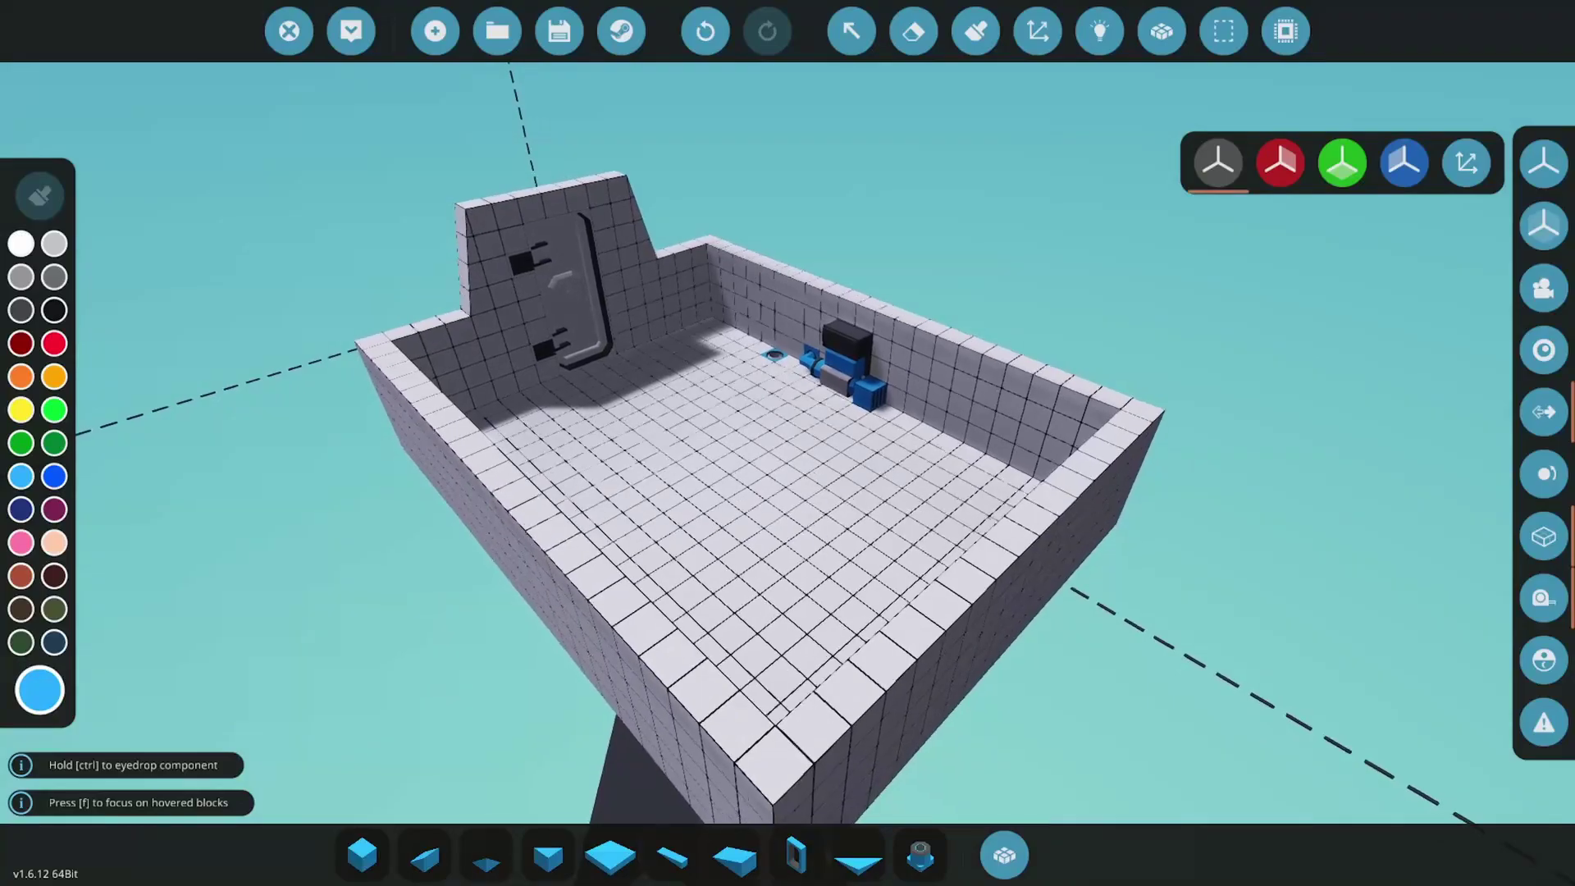